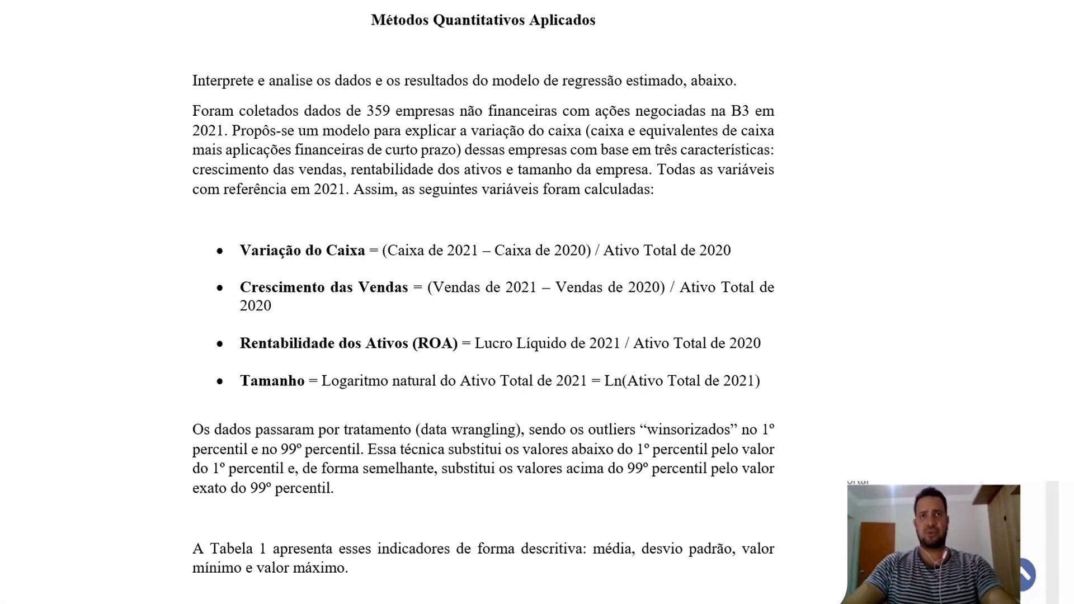
- Switch to the Excel workbook and examine the cash, asset, net income and revenue columns on the Dados Brutos sheet
{"action": "key", "text": "alt+Tab"}
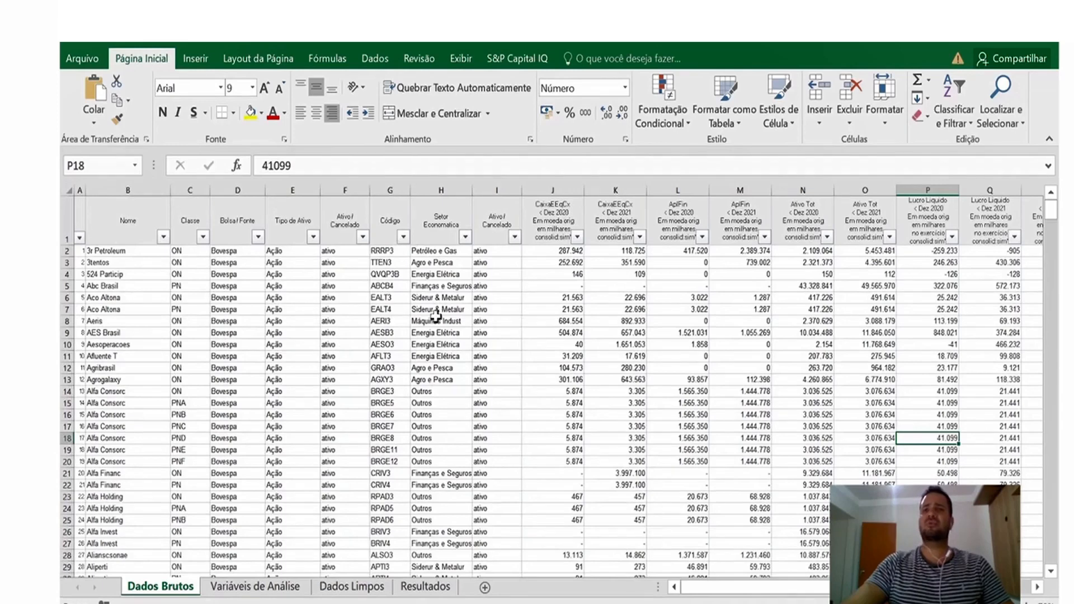
{"action": "left_click_drag", "start_coordinate": [757, 592], "coordinate": [818, 588]}
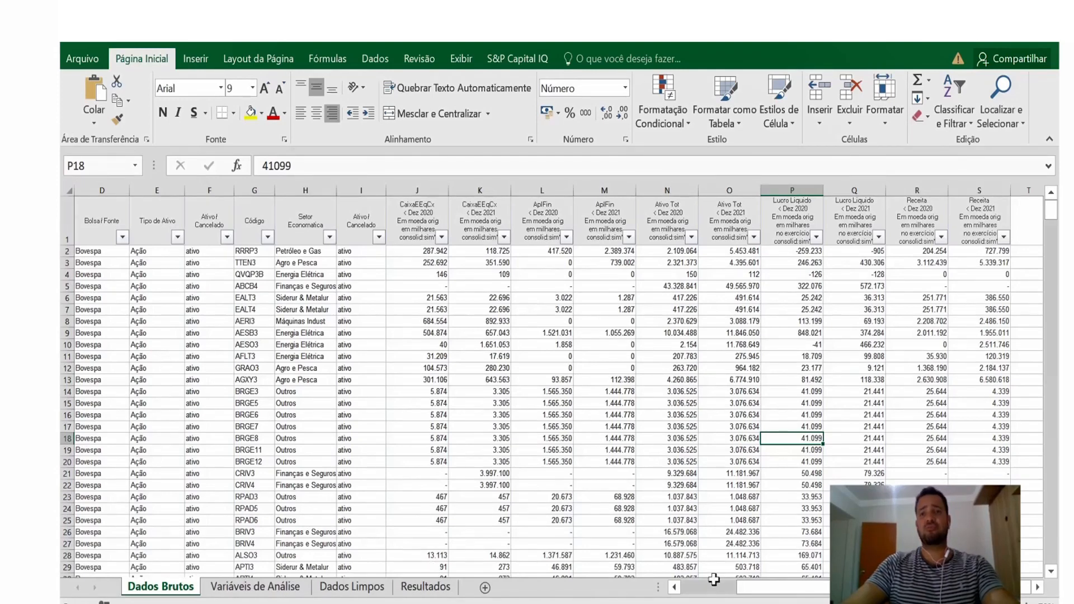
{"action": "left_click_drag", "start_coordinate": [765, 594], "coordinate": [805, 594]}
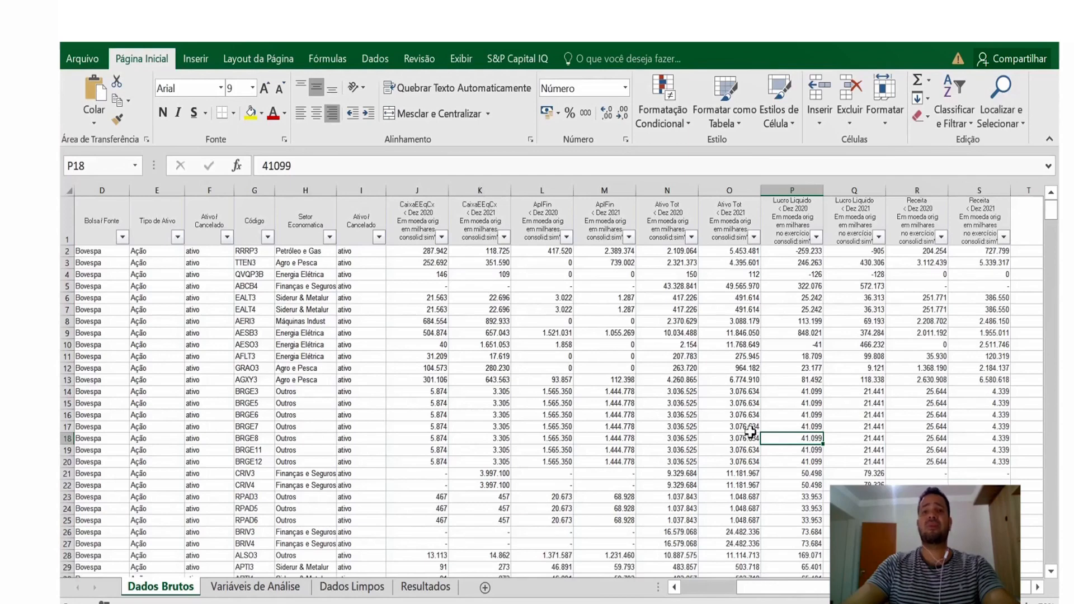
{"action": "left_click", "coordinate": [621, 474]}
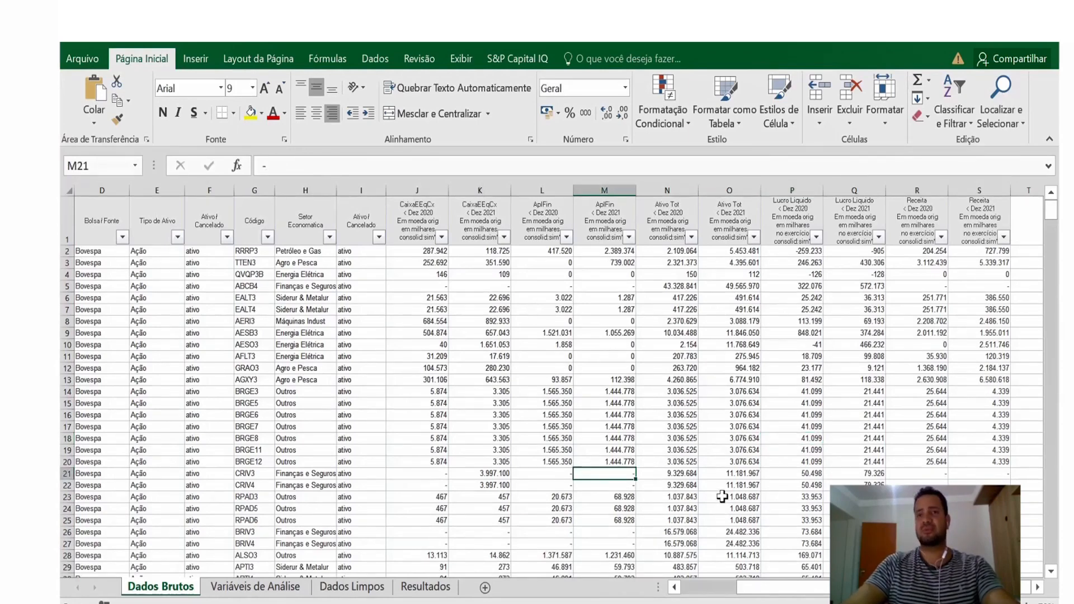
{"action": "scroll", "coordinate": [721, 471], "scroll_direction": "down", "scroll_amount": 1}
{"action": "scroll", "coordinate": [351, 543], "scroll_direction": "up", "scroll_amount": 1}
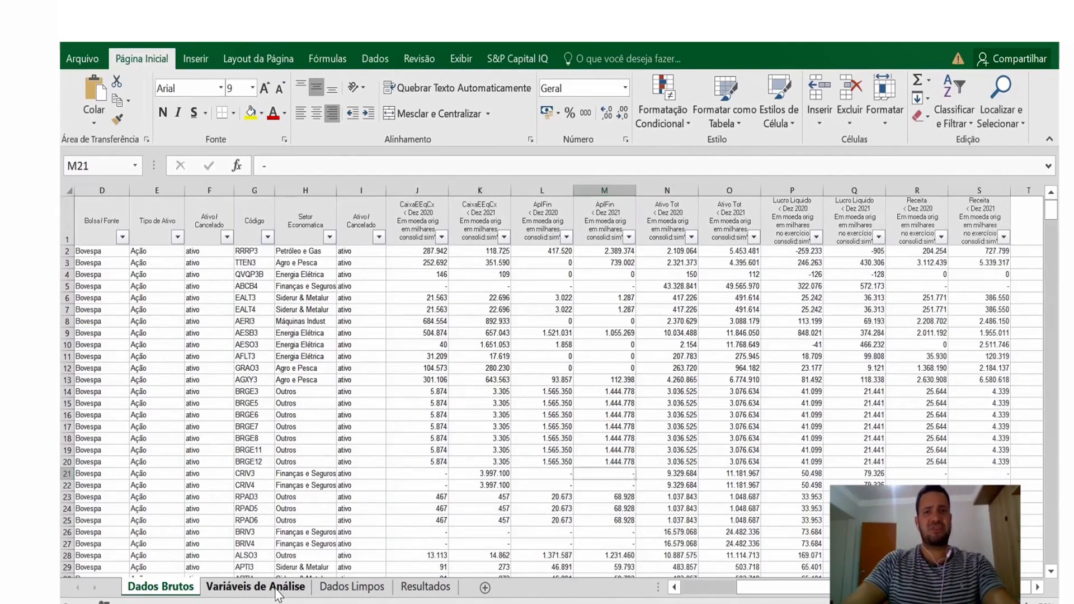
- Show the yellow calculated columns on the Variáveis de Análise sheet and inspect the Var_Caixa formula in Q2
{"action": "left_click", "coordinate": [276, 587]}
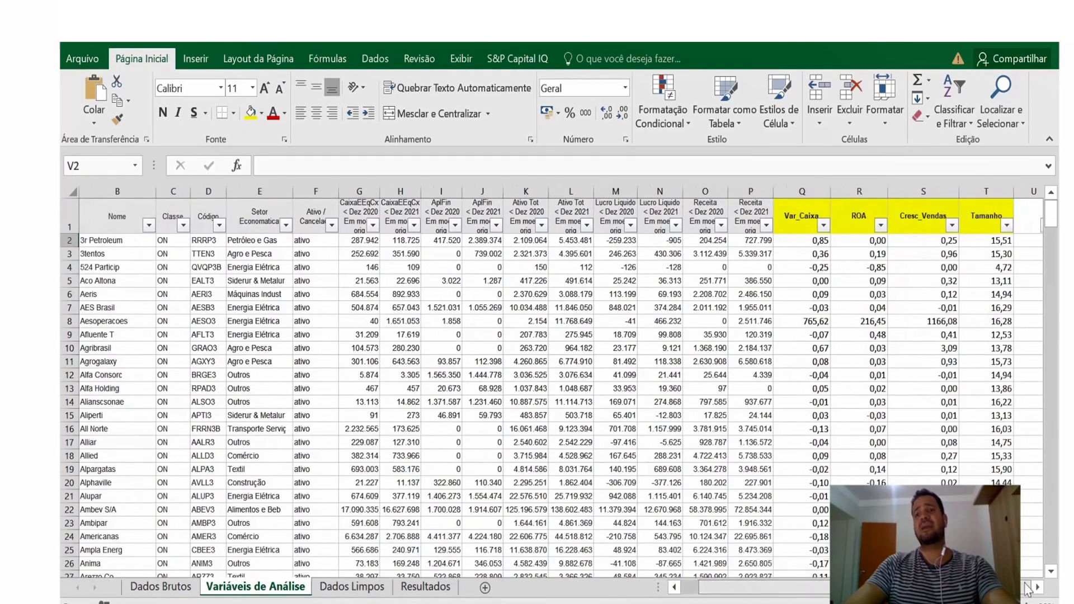
{"action": "left_click", "coordinate": [1037, 587]}
{"action": "left_click", "coordinate": [1038, 587]}
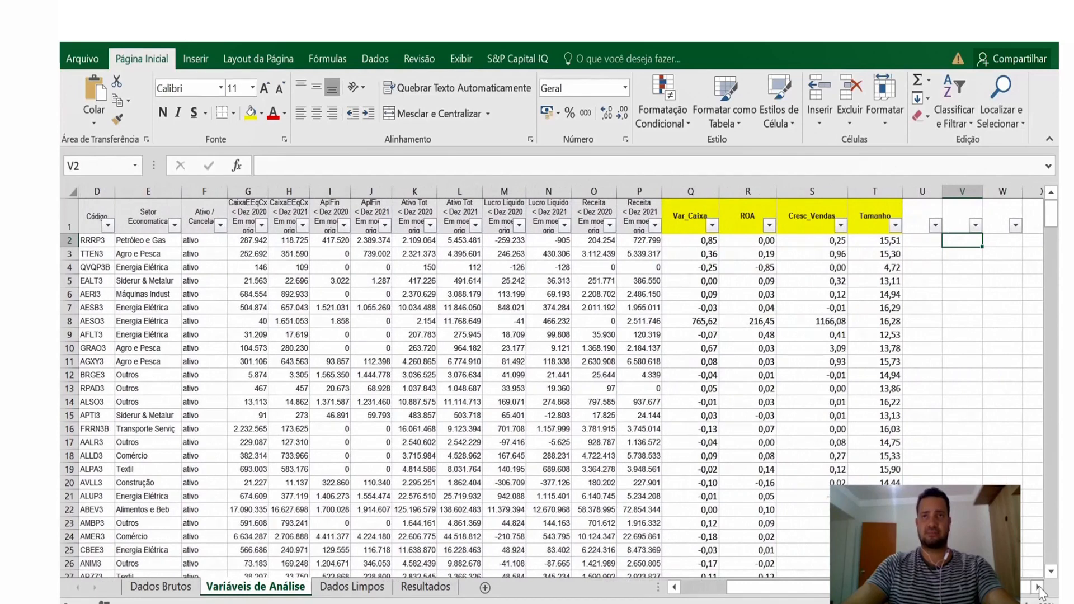
{"action": "left_click", "coordinate": [679, 220]}
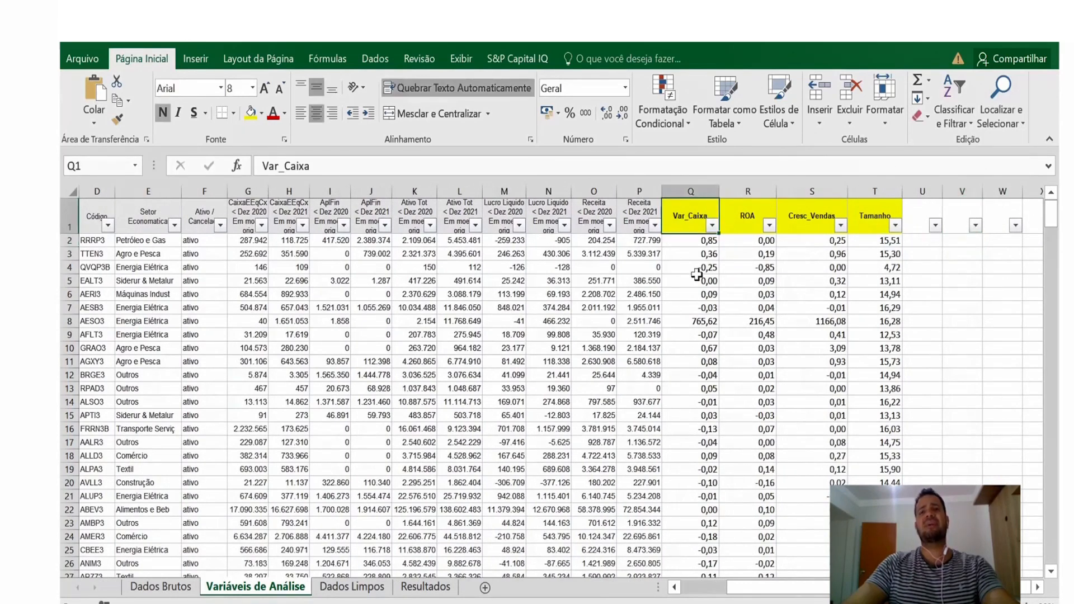
{"action": "left_click", "coordinate": [698, 239]}
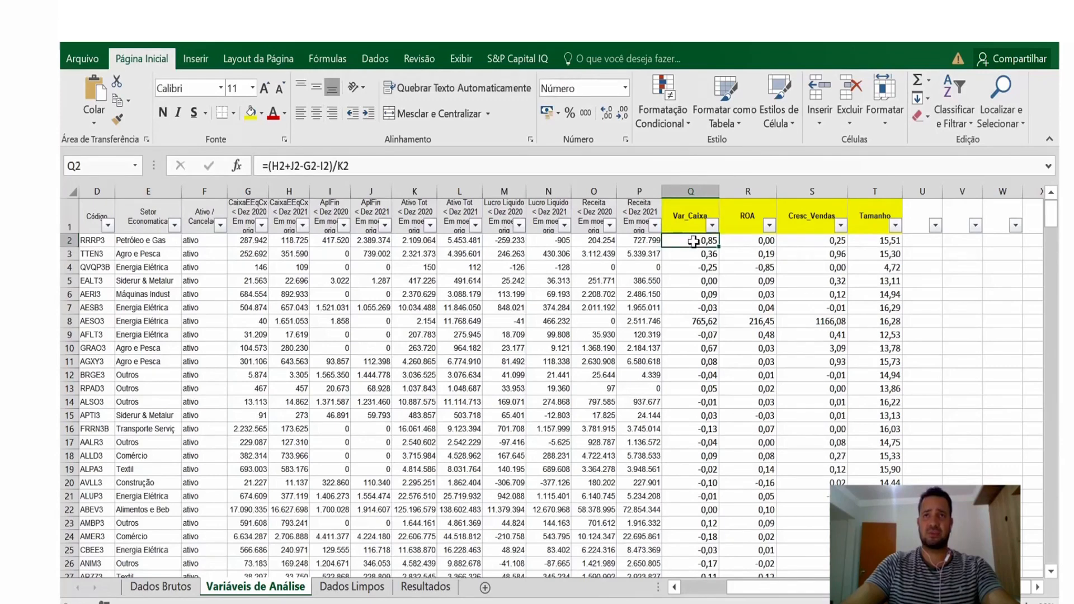
{"action": "double_click", "coordinate": [692, 244]}
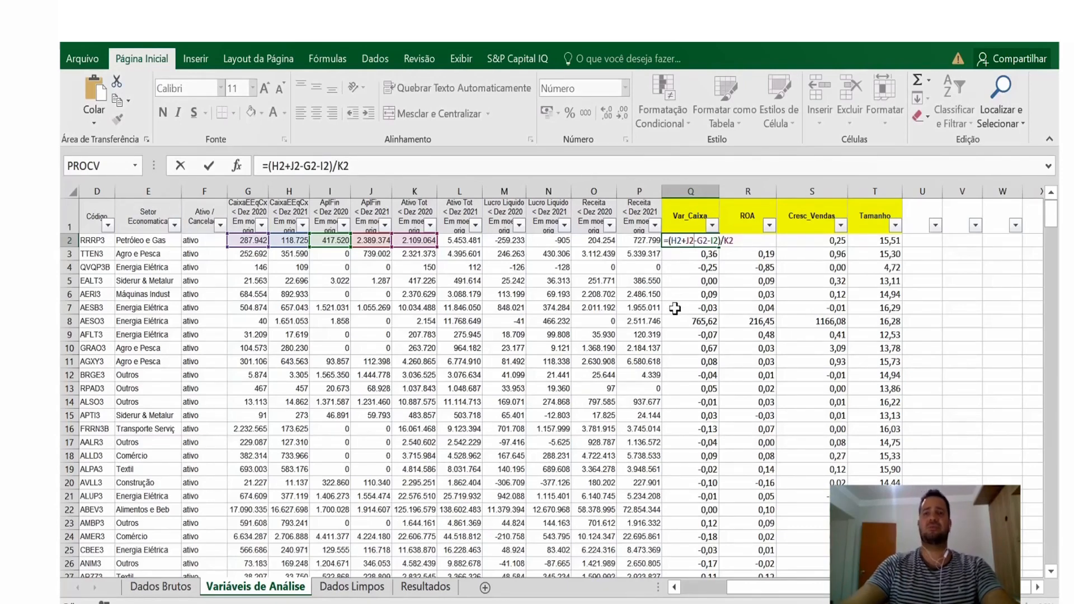
- Inspect the row 2 formulas of the ROA, Cresc_Vendas and Tamanho columns along with the cells they reference
{"action": "left_click", "coordinate": [755, 241]}
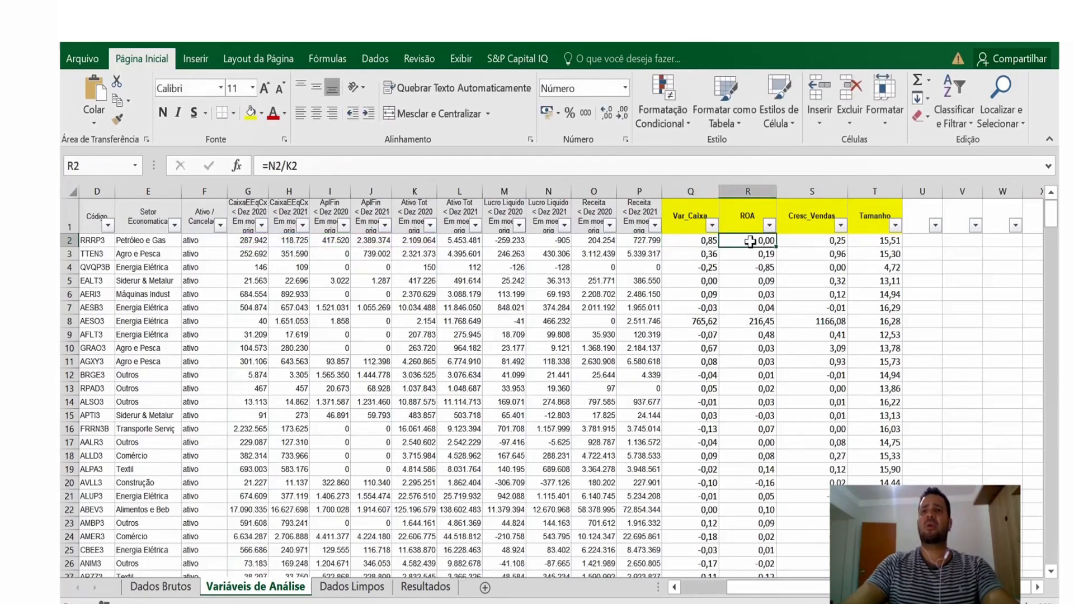
{"action": "double_click", "coordinate": [750, 241]}
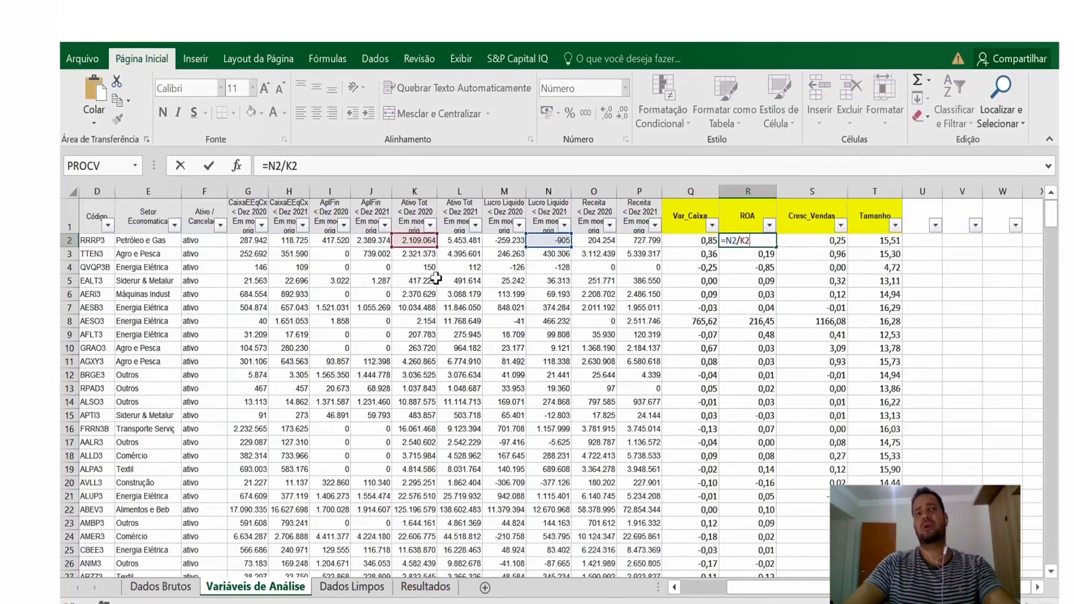
{"action": "key", "text": "Tab"}
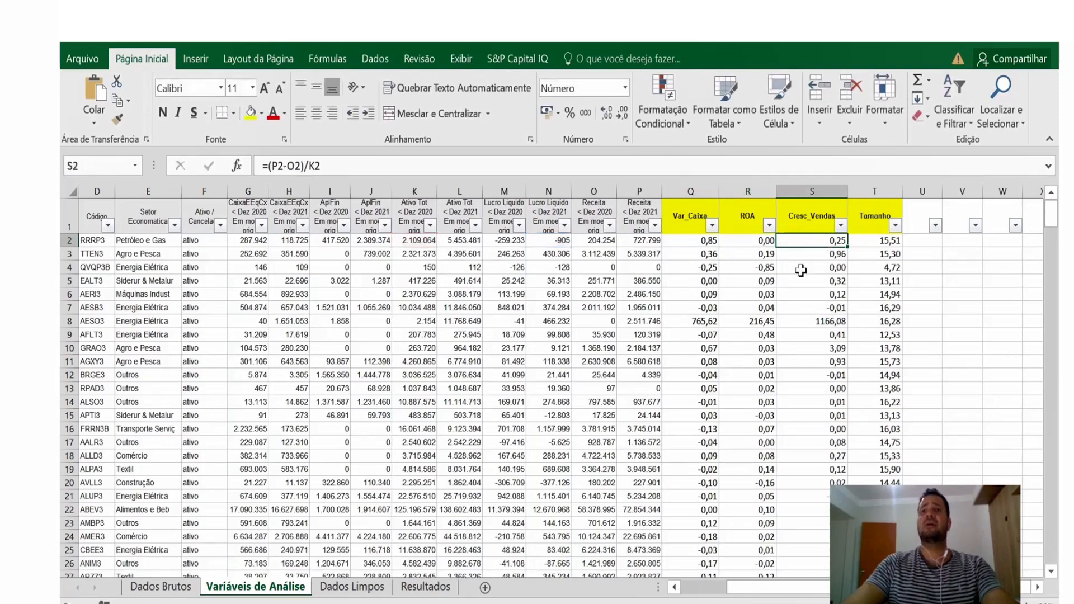
{"action": "double_click", "coordinate": [819, 243]}
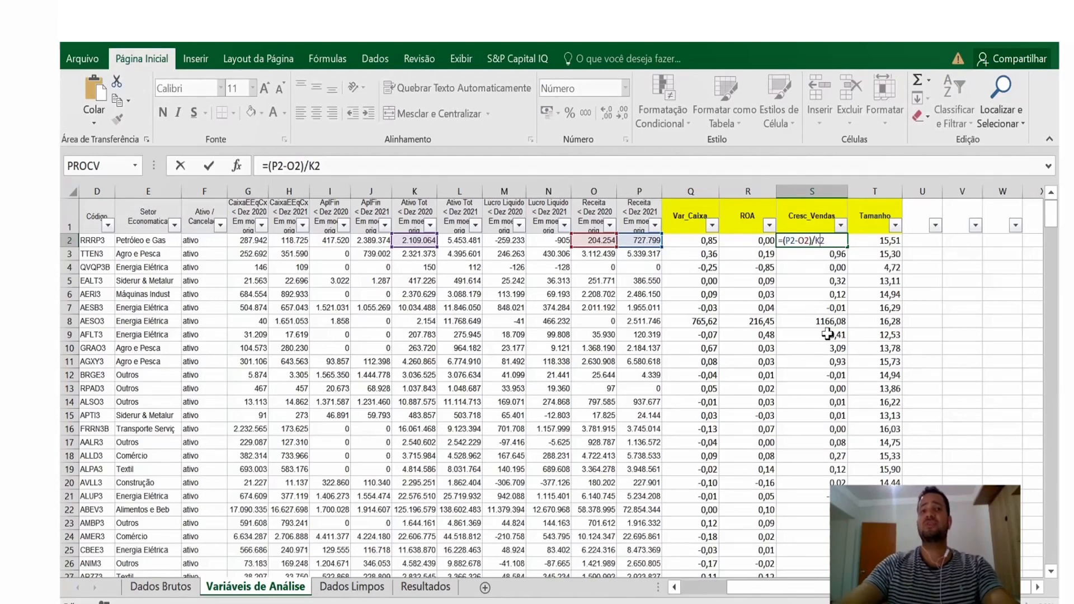
{"action": "key", "text": "Tab"}
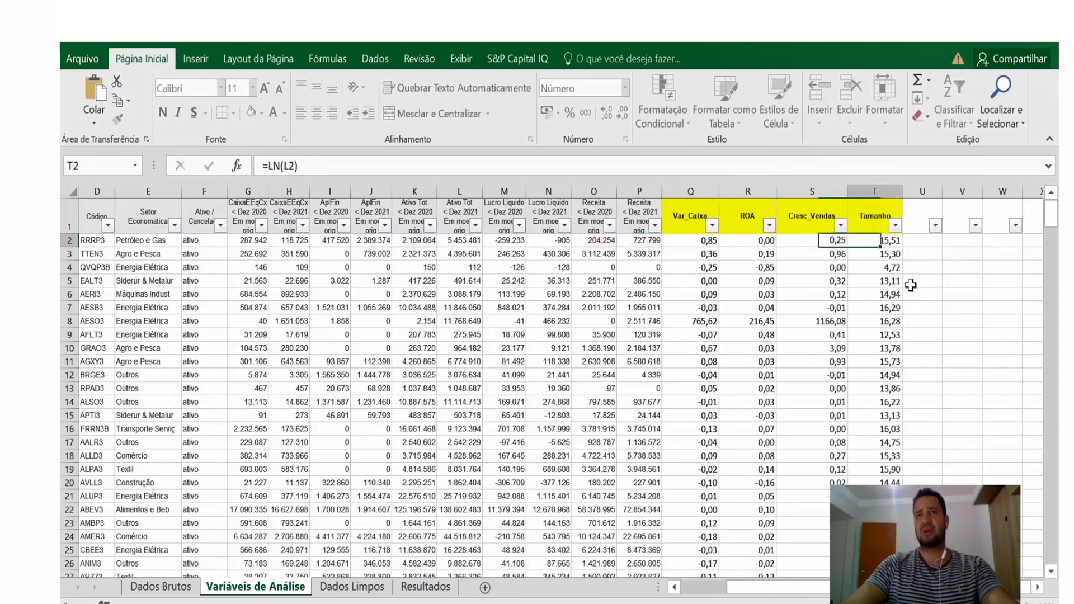
{"action": "double_click", "coordinate": [873, 241]}
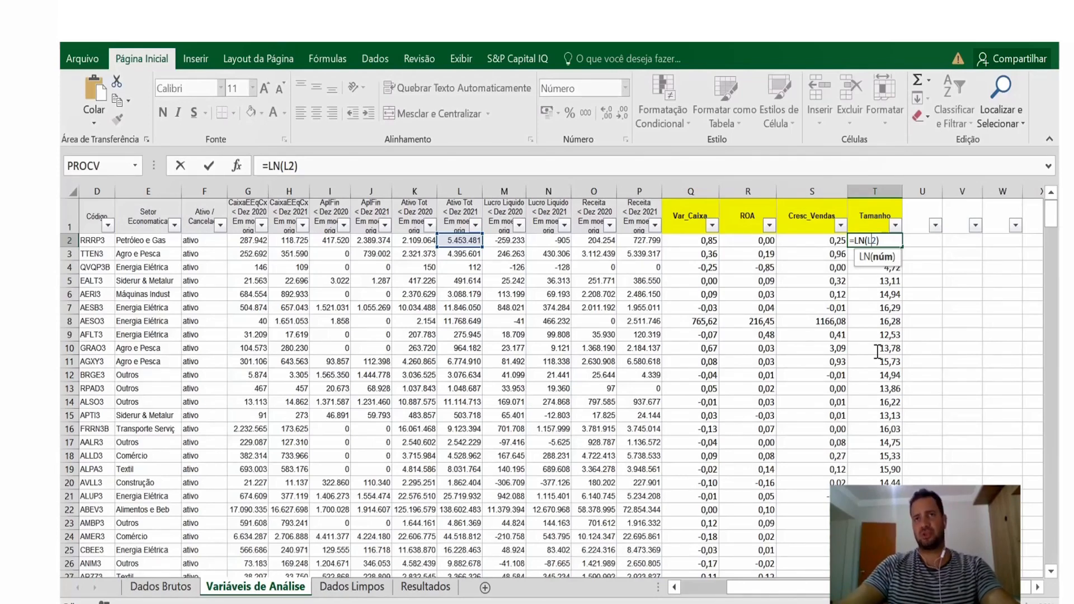
{"action": "key", "text": "Tab"}
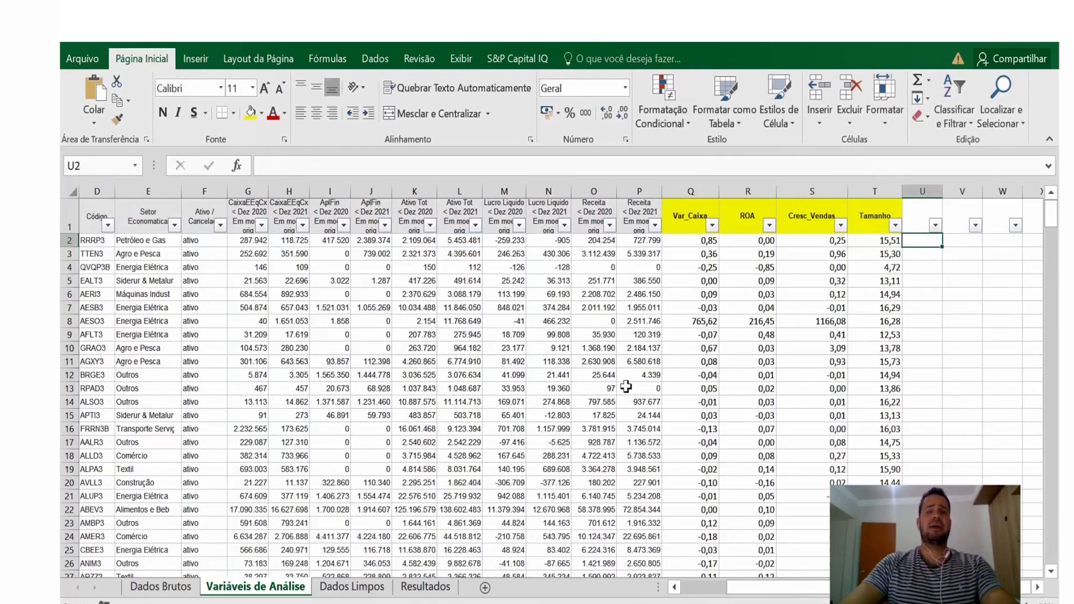
- Examine the outlier company Aesoperacoes in row 8, checking its name, sector and calculated indicators
{"action": "left_click", "coordinate": [715, 323]}
{"action": "left_click", "coordinate": [750, 321]}
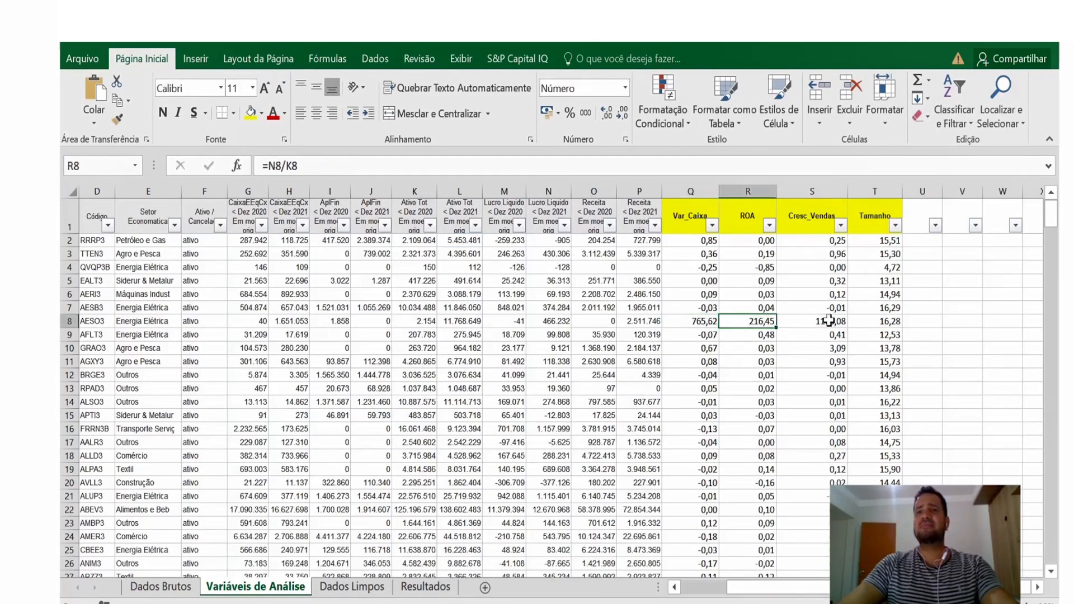
{"action": "left_click", "coordinate": [819, 321]}
{"action": "left_click", "coordinate": [156, 323]}
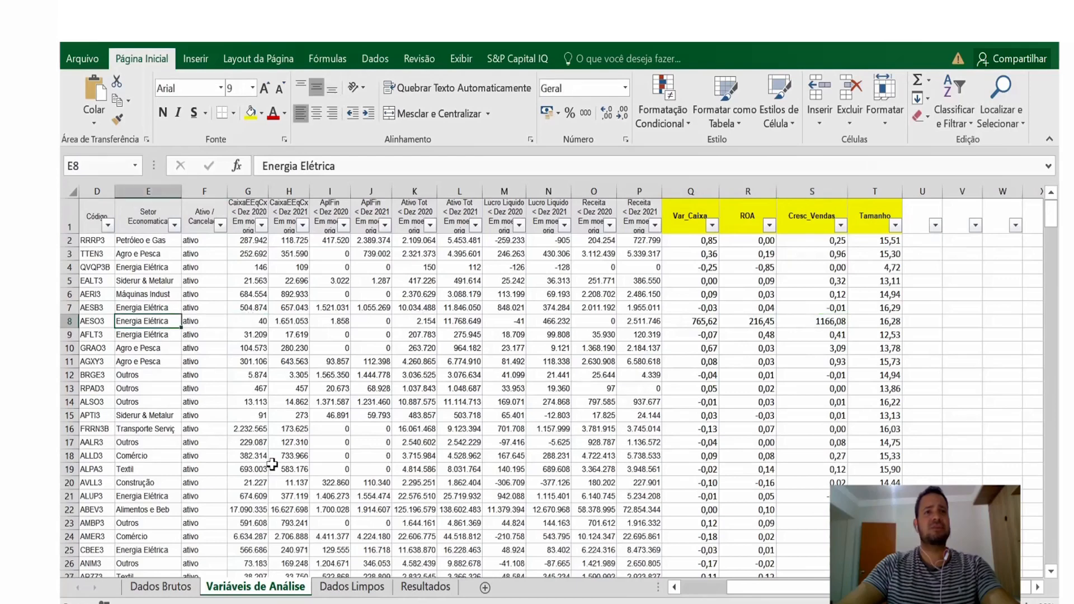
{"action": "left_click_drag", "start_coordinate": [772, 597], "coordinate": [726, 597]}
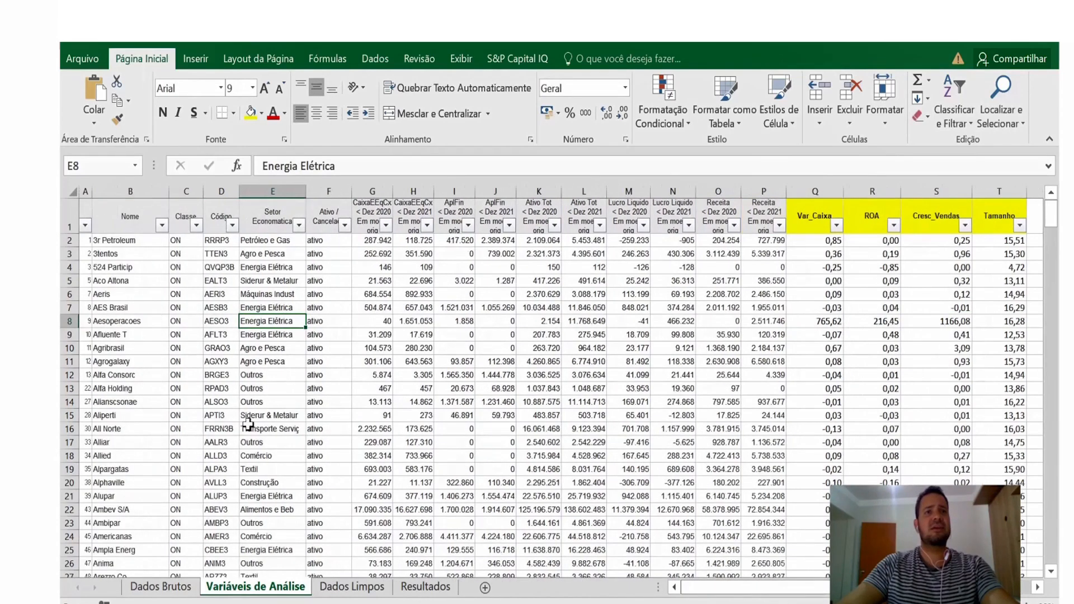
{"action": "left_click", "coordinate": [122, 323]}
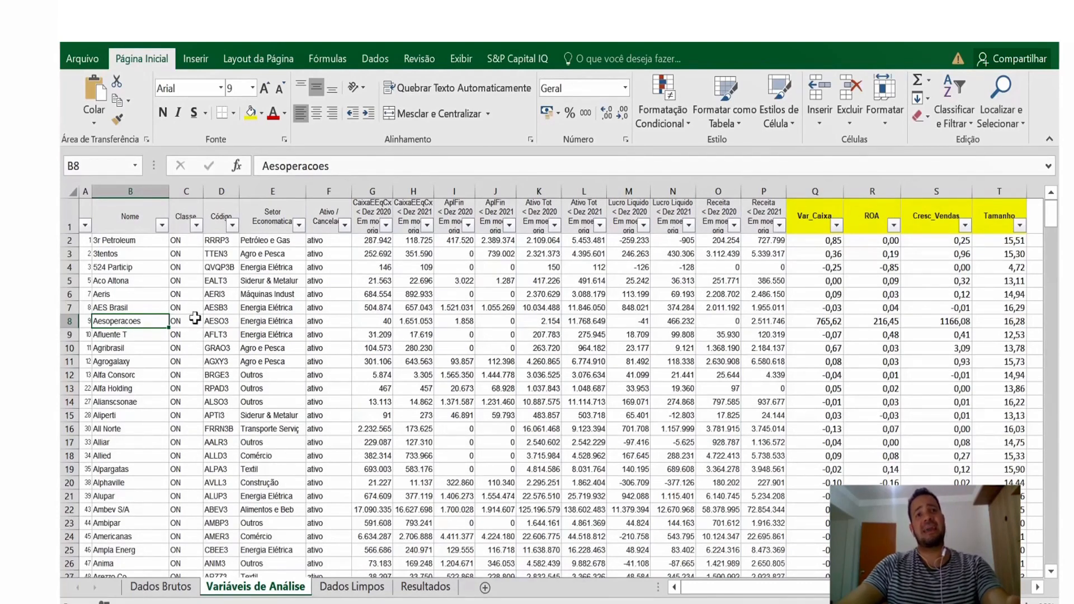
{"action": "left_click", "coordinate": [68, 320]}
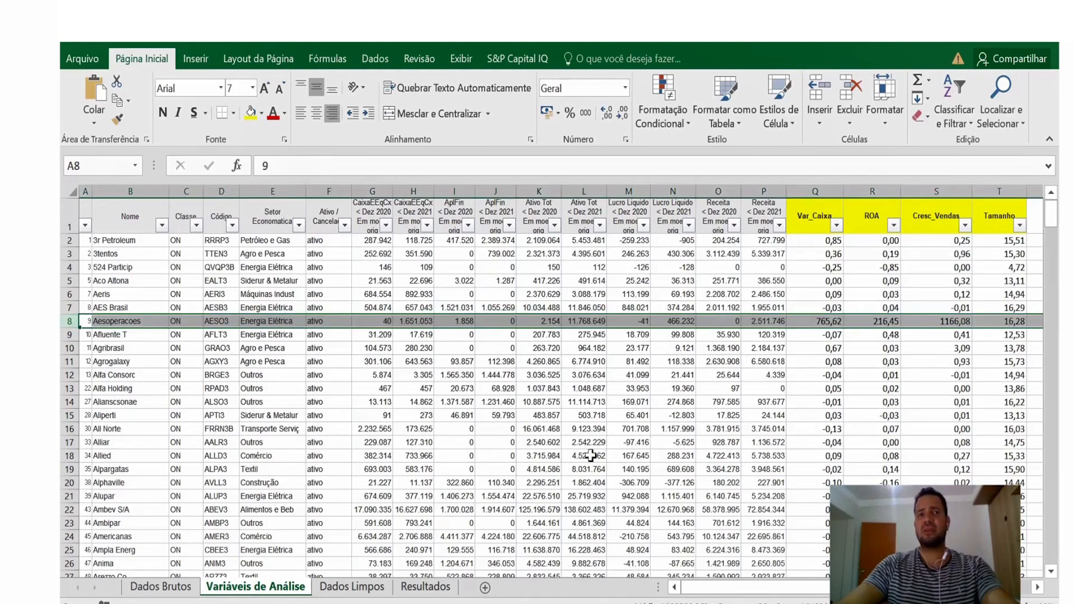
{"action": "left_click_drag", "start_coordinate": [843, 587], "coordinate": [862, 587]}
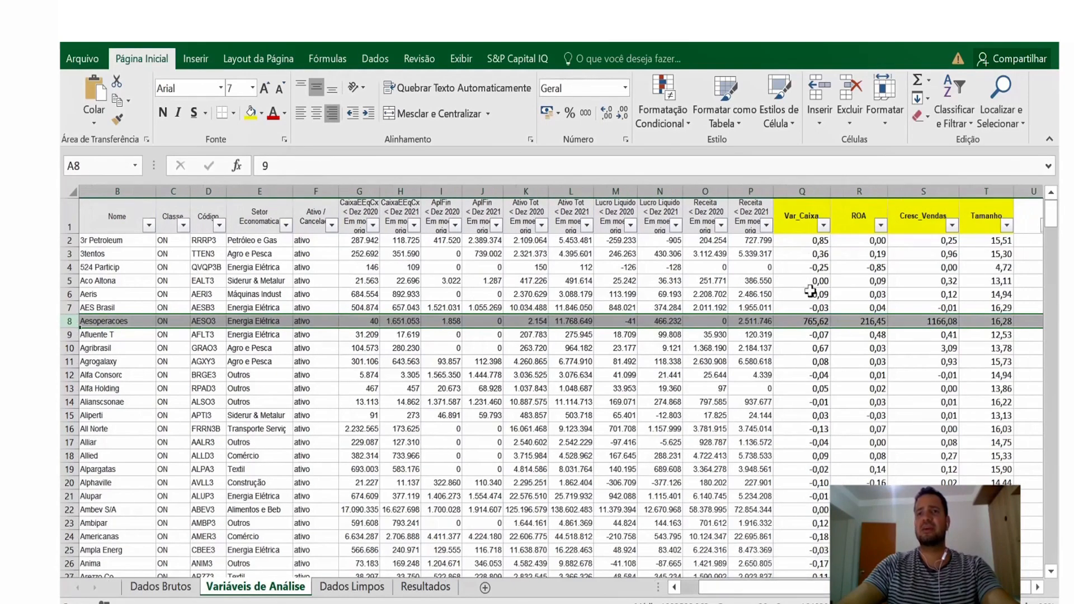
{"action": "left_click", "coordinate": [1019, 375]}
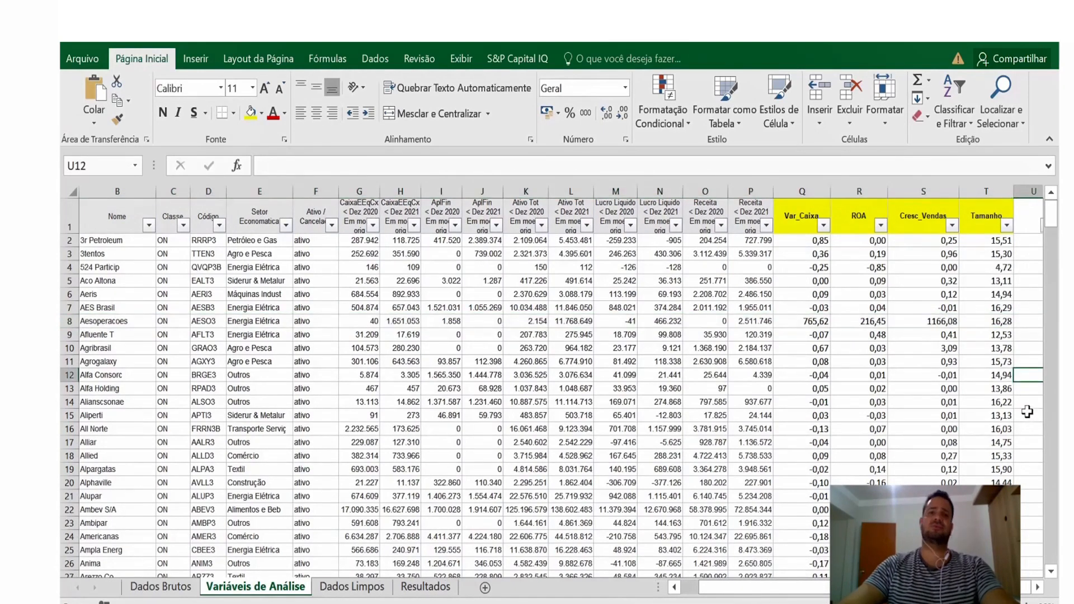
- Filter the Var_Caixa column on the Variáveis de Análise sheet to only the #DIV/0! and #VALOR! entries
{"action": "left_click", "coordinate": [359, 588]}
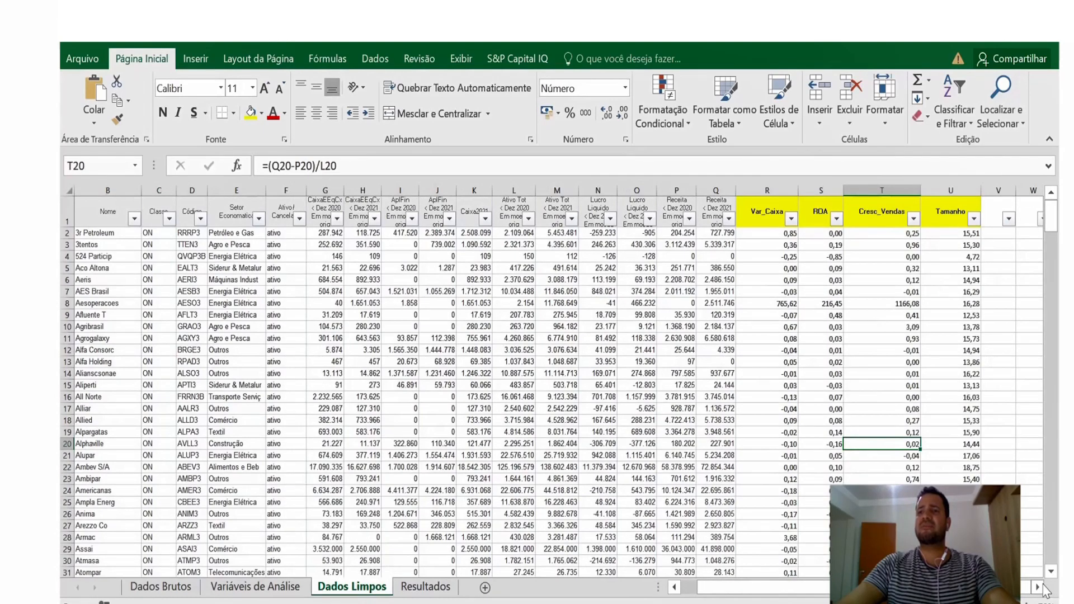
{"action": "left_click", "coordinate": [256, 586]}
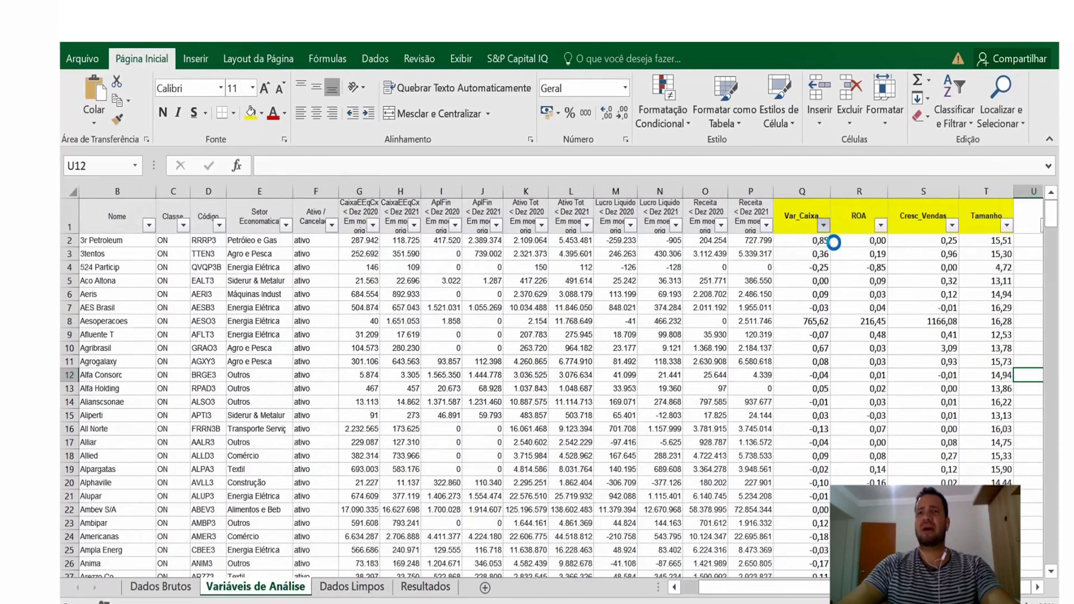
{"action": "left_click", "coordinate": [823, 225]}
{"action": "left_click_drag", "start_coordinate": [819, 414], "coordinate": [821, 458]}
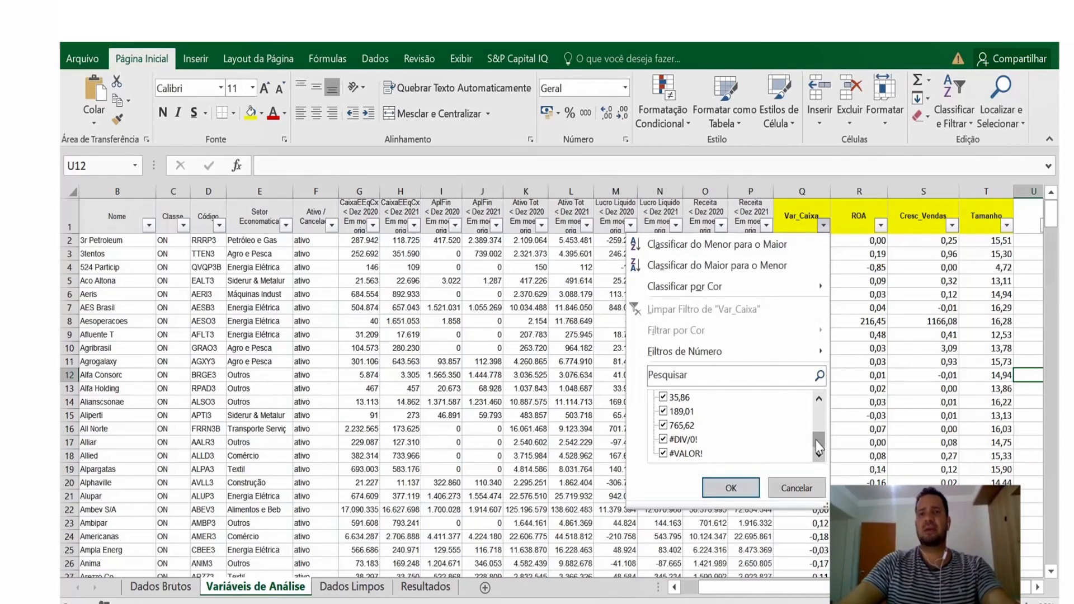
{"action": "left_click_drag", "start_coordinate": [816, 441], "coordinate": [816, 414]}
{"action": "left_click", "coordinate": [700, 397]}
{"action": "scroll", "coordinate": [699, 425], "scroll_direction": "down", "scroll_amount": 10}
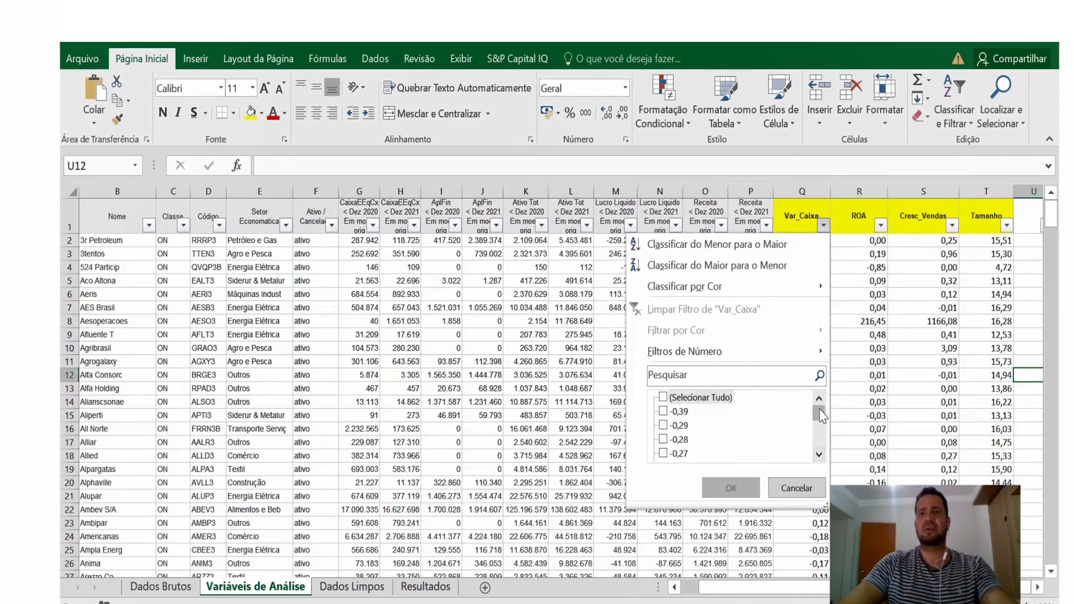
{"action": "left_click", "coordinate": [677, 440]}
{"action": "left_click", "coordinate": [677, 441]}
{"action": "left_click", "coordinate": [794, 489]}
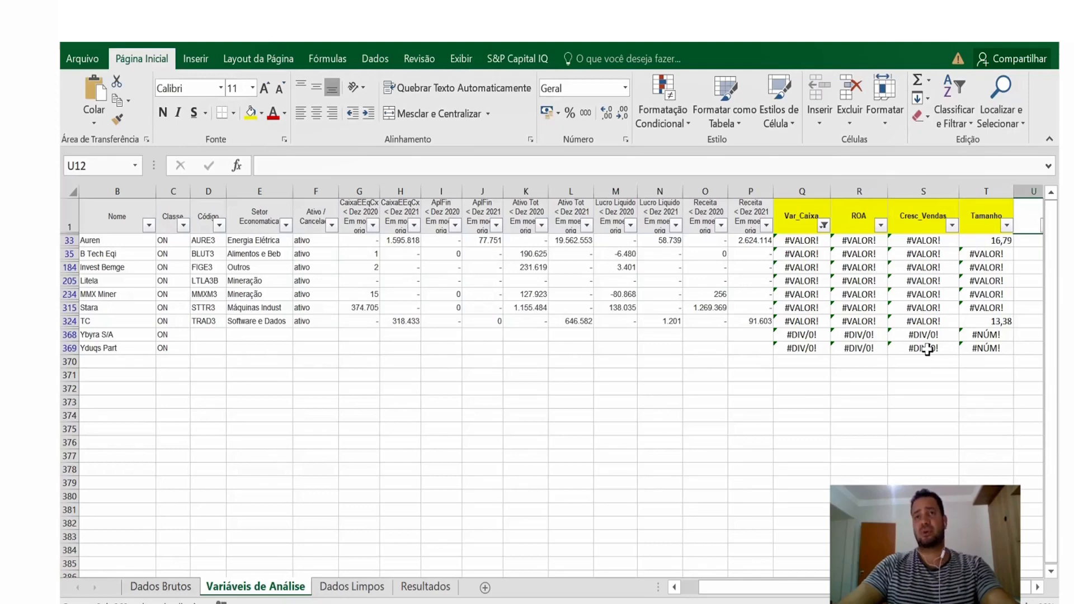
- Review the sector categories in the Setor Economatica filter list on Dados Brutos, and open the Dados Limpos sheet
{"action": "key", "text": "ctrl+Page_Down"}
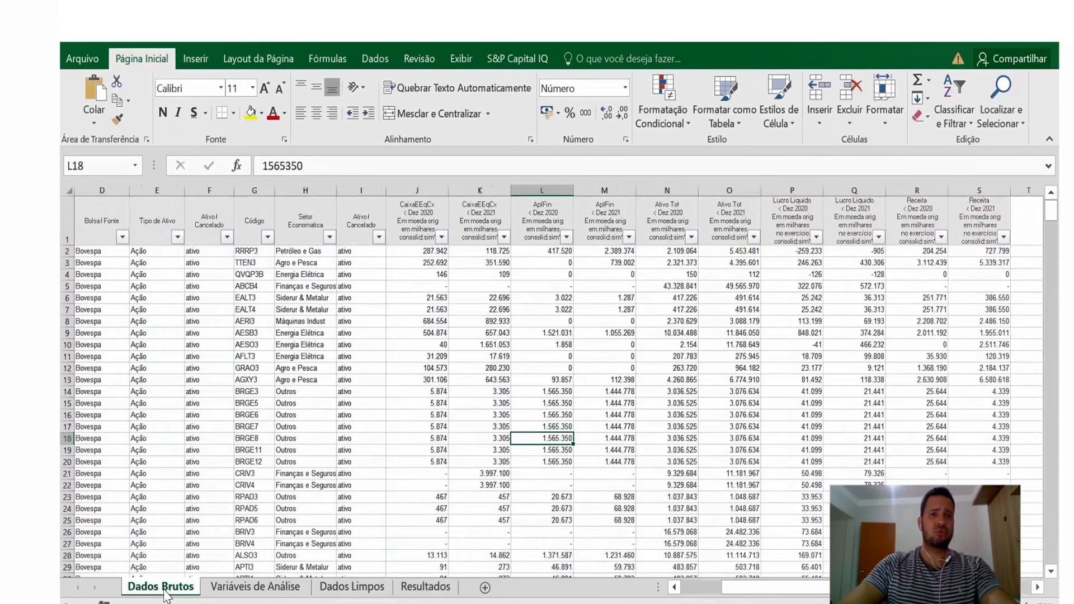
{"action": "left_click", "coordinate": [163, 587]}
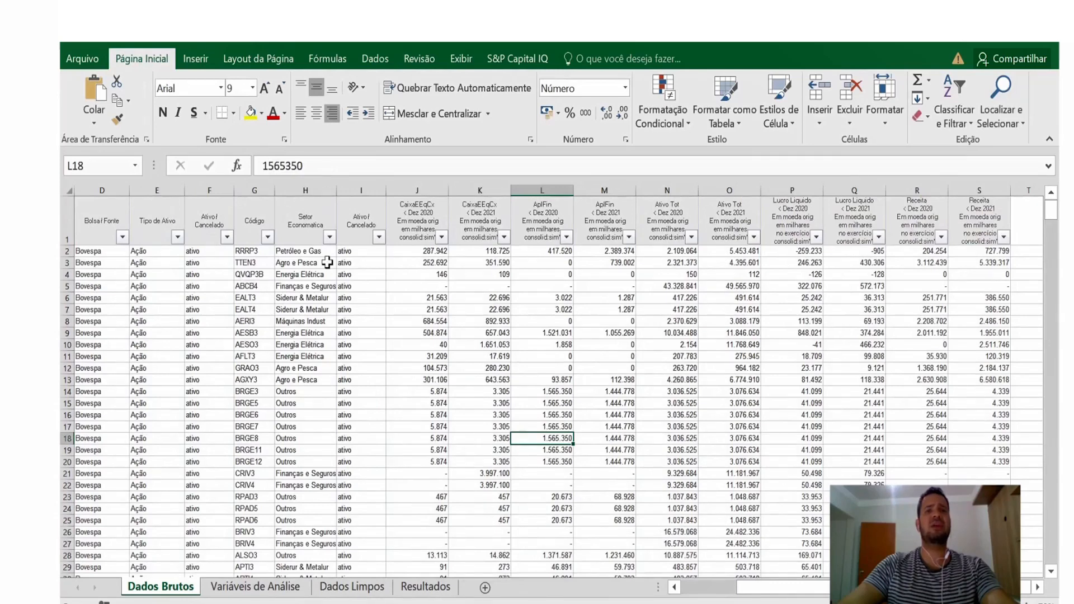
{"action": "left_click", "coordinate": [330, 237]}
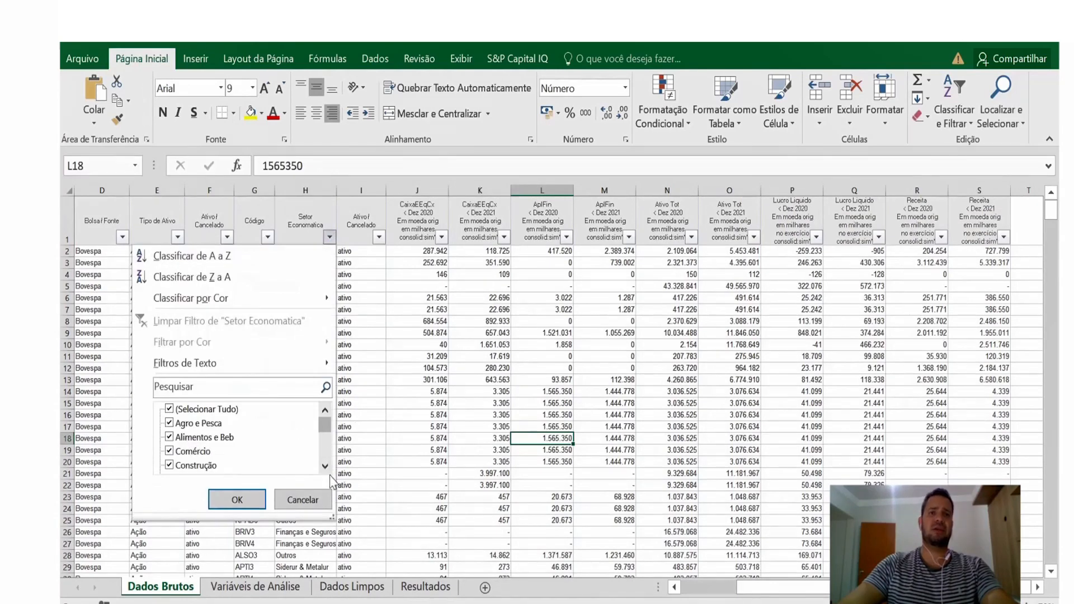
{"action": "left_click_drag", "start_coordinate": [338, 520], "coordinate": [413, 601]}
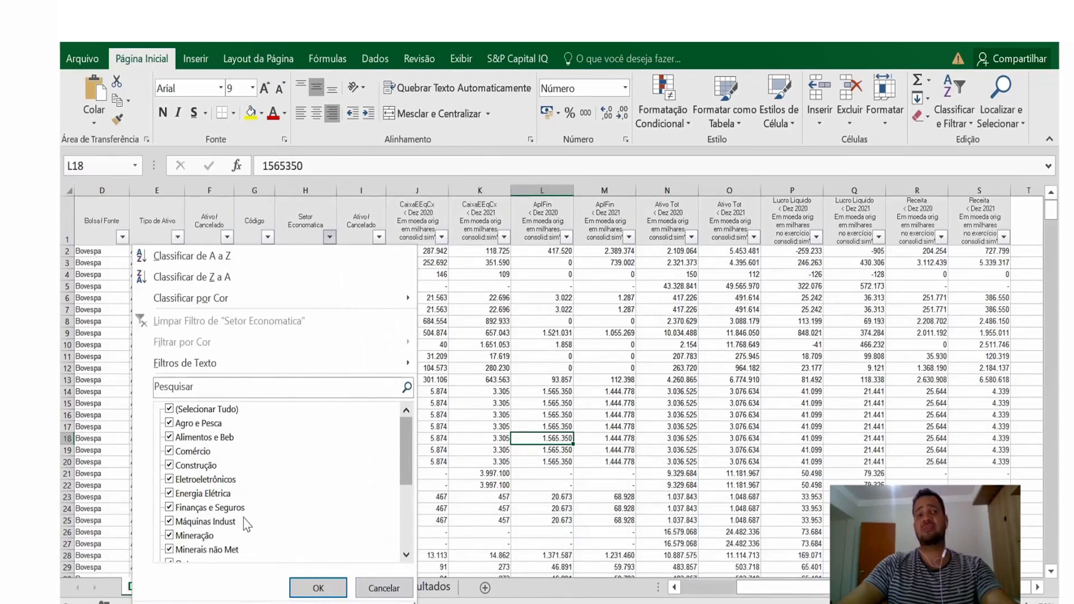
{"action": "left_click", "coordinate": [450, 529]}
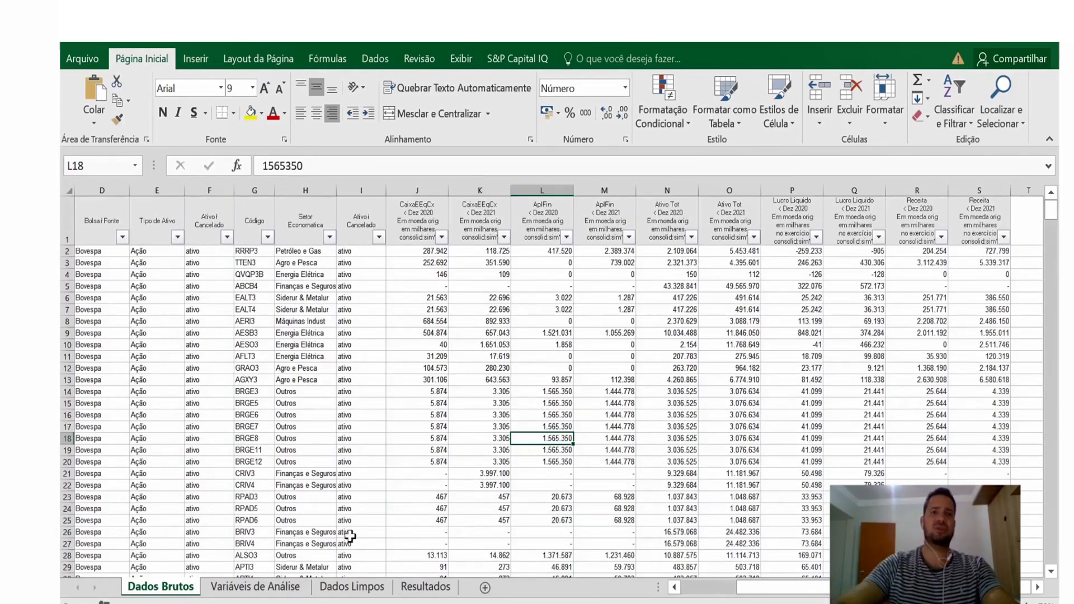
{"action": "left_click", "coordinate": [353, 587]}
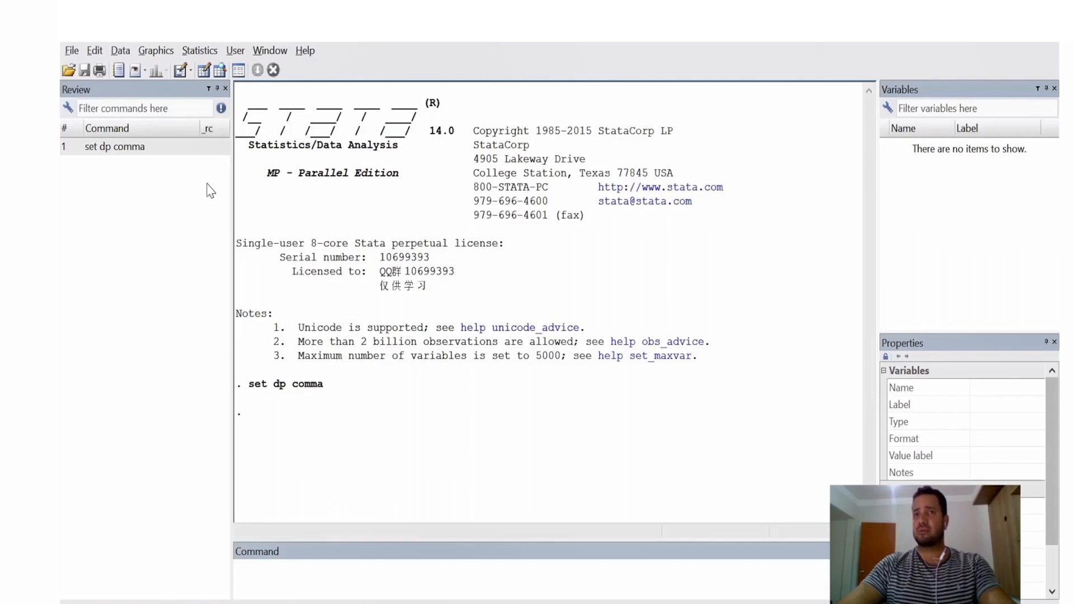
- In Stata, start an Excel spreadsheet import and load the workbook "Dados da atividade do Fórum" from the Material Vídeo folder
{"action": "left_click", "coordinate": [69, 54]}
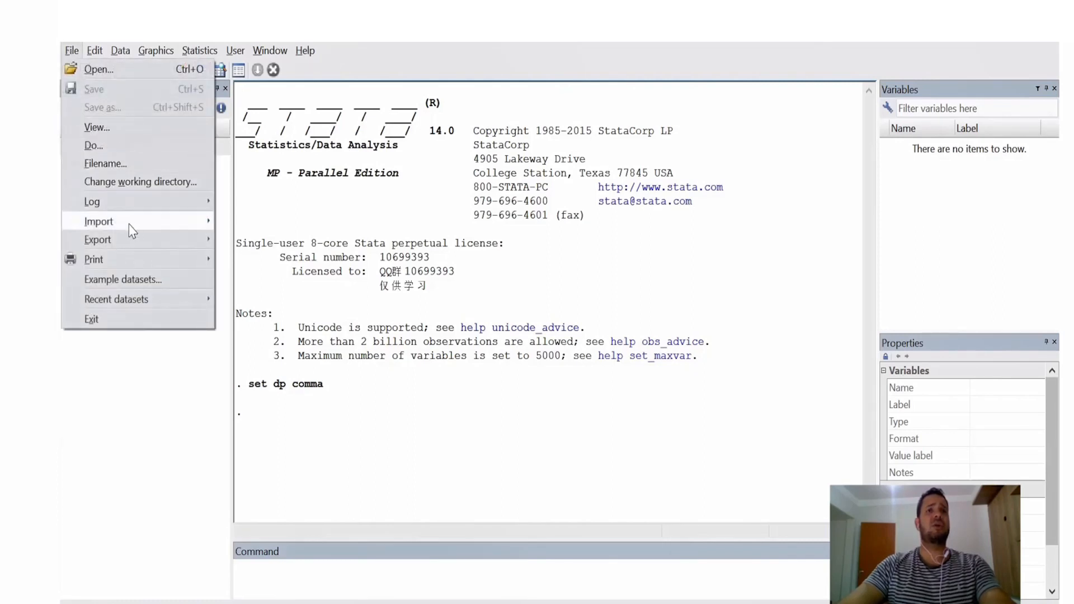
{"action": "mouse_move", "coordinate": [129, 222]}
{"action": "left_click", "coordinate": [70, 52]}
{"action": "left_click", "coordinate": [71, 51]}
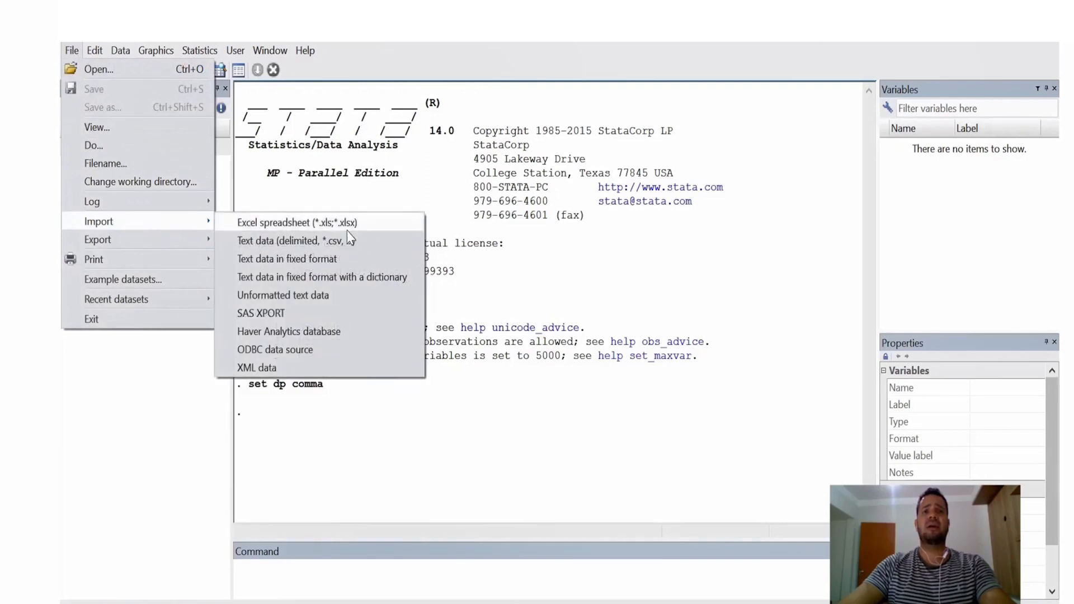
{"action": "left_click", "coordinate": [362, 226]}
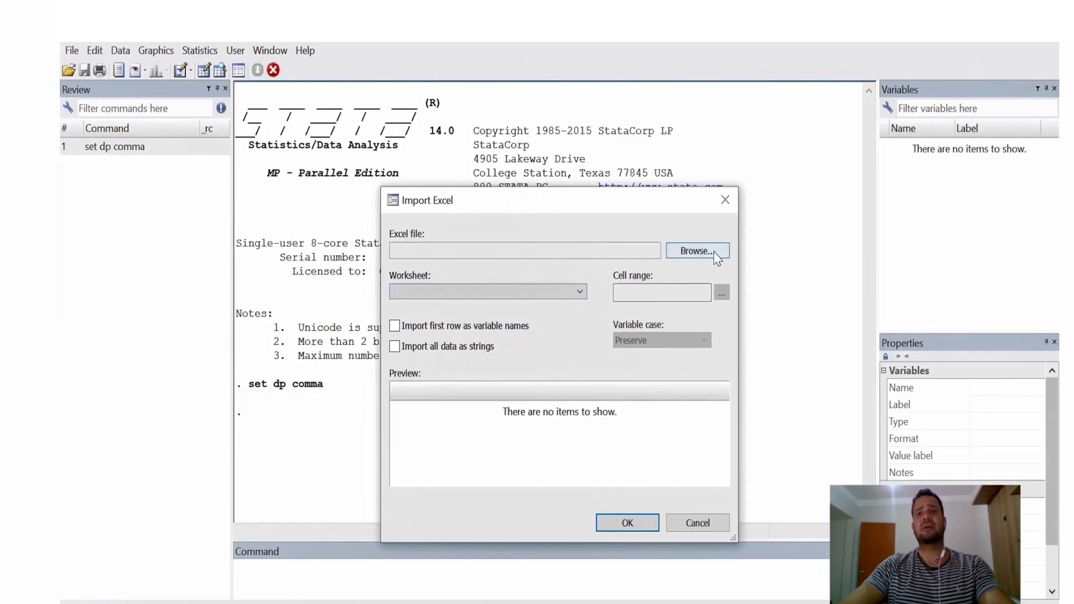
{"action": "left_click", "coordinate": [715, 256]}
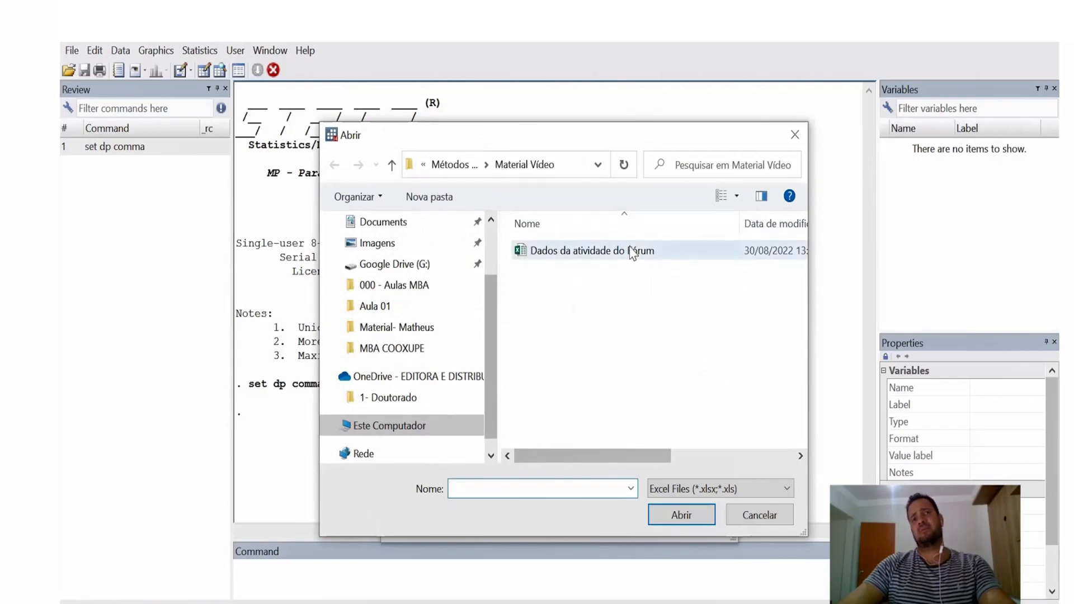
{"action": "left_click", "coordinate": [677, 255]}
{"action": "left_click", "coordinate": [689, 517]}
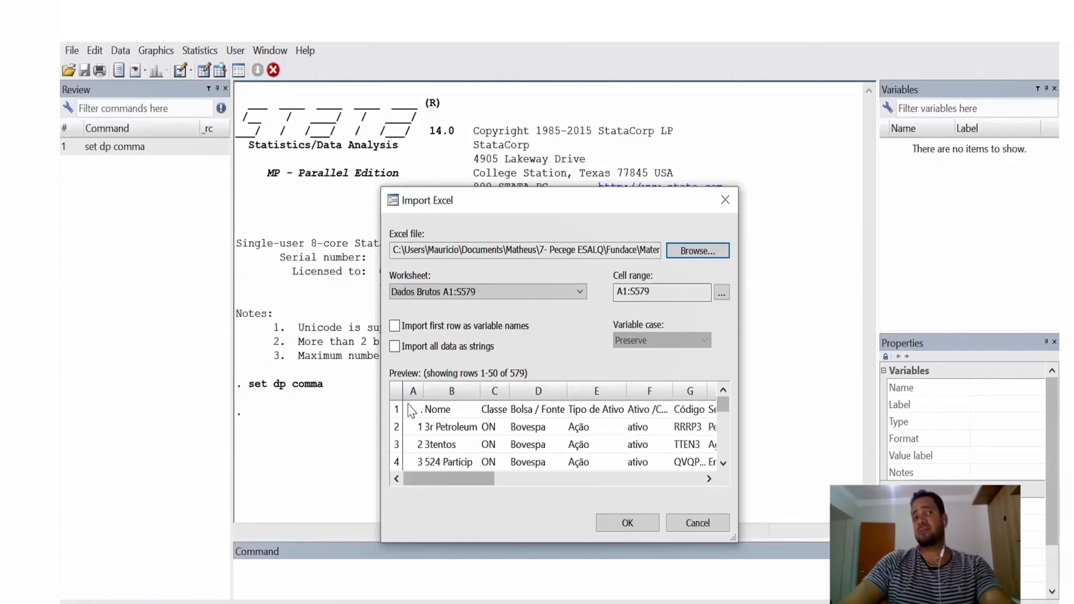
- Import the Dados Limpos worksheet using its first row as variable names, and check the Var_Caixa to Tamanho columns in the data browser
{"action": "left_click", "coordinate": [394, 328]}
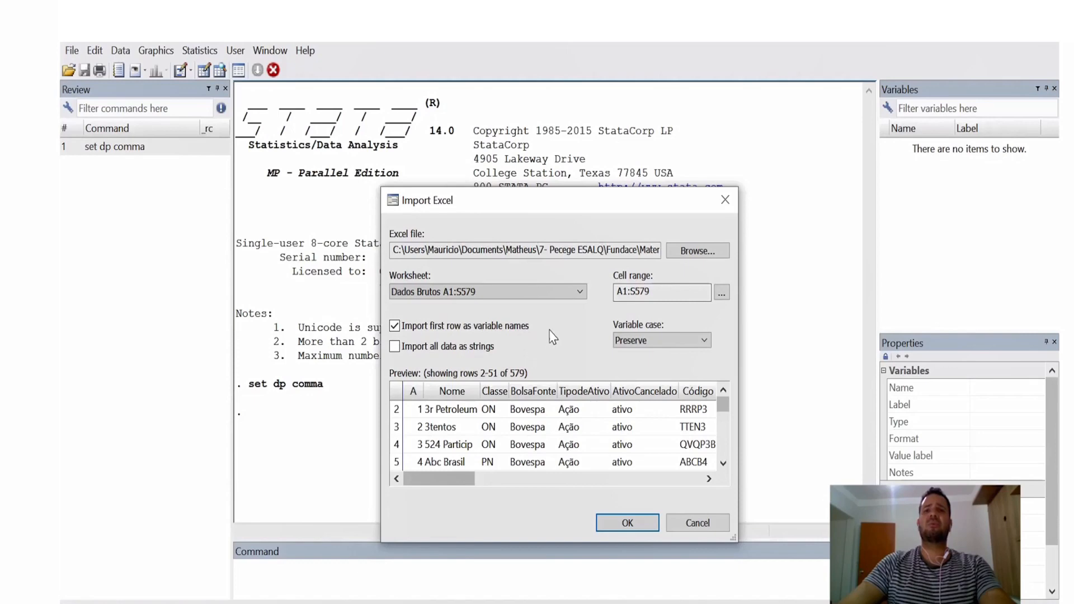
{"action": "left_click", "coordinate": [573, 297]}
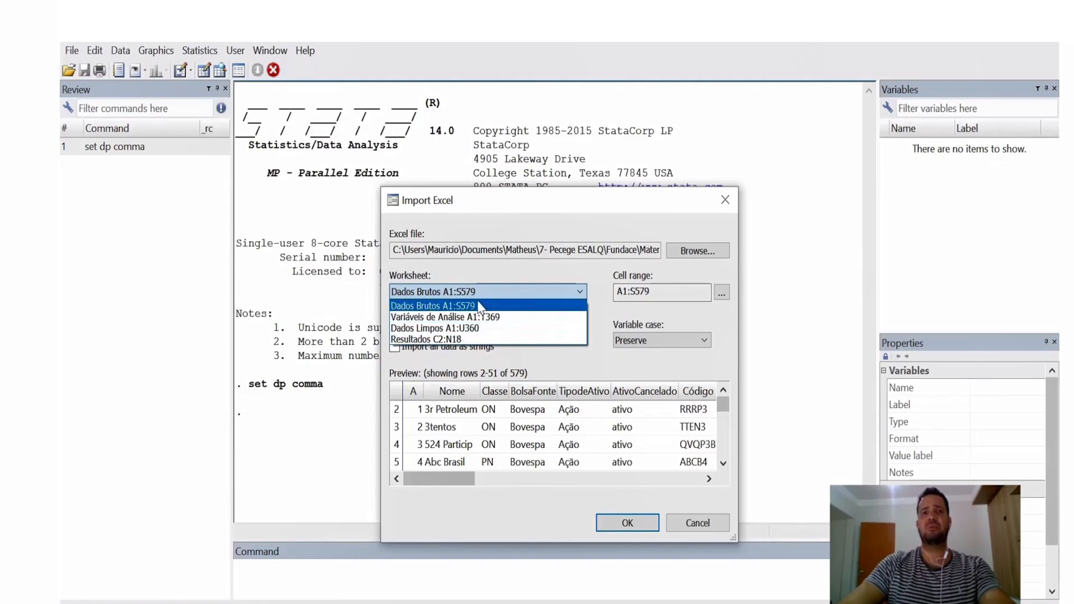
{"action": "left_click", "coordinate": [496, 333]}
{"action": "left_click", "coordinate": [627, 522]}
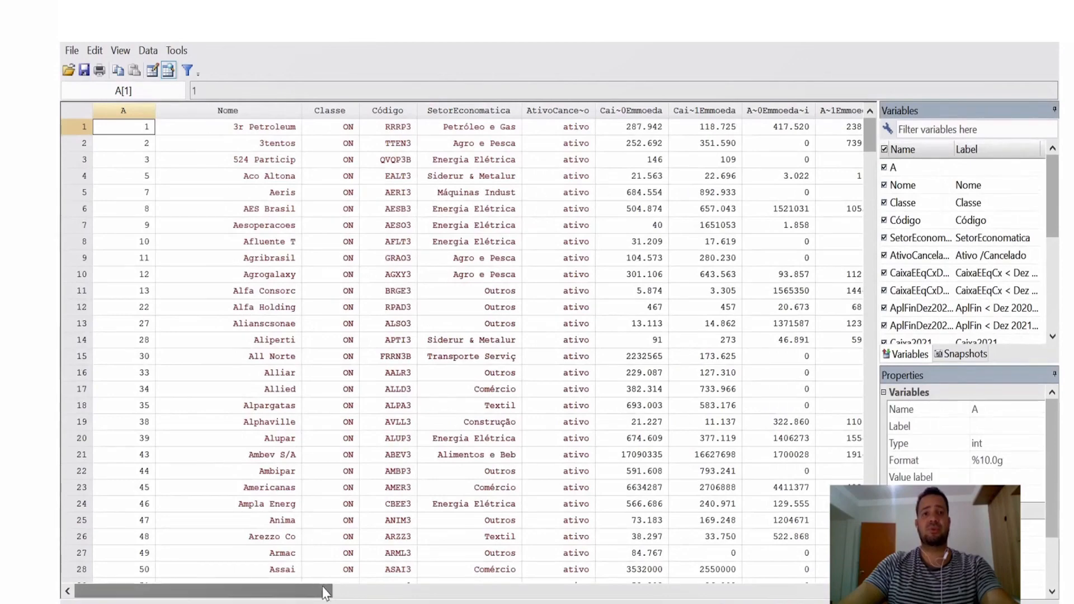
{"action": "left_click_drag", "start_coordinate": [328, 593], "coordinate": [767, 599]}
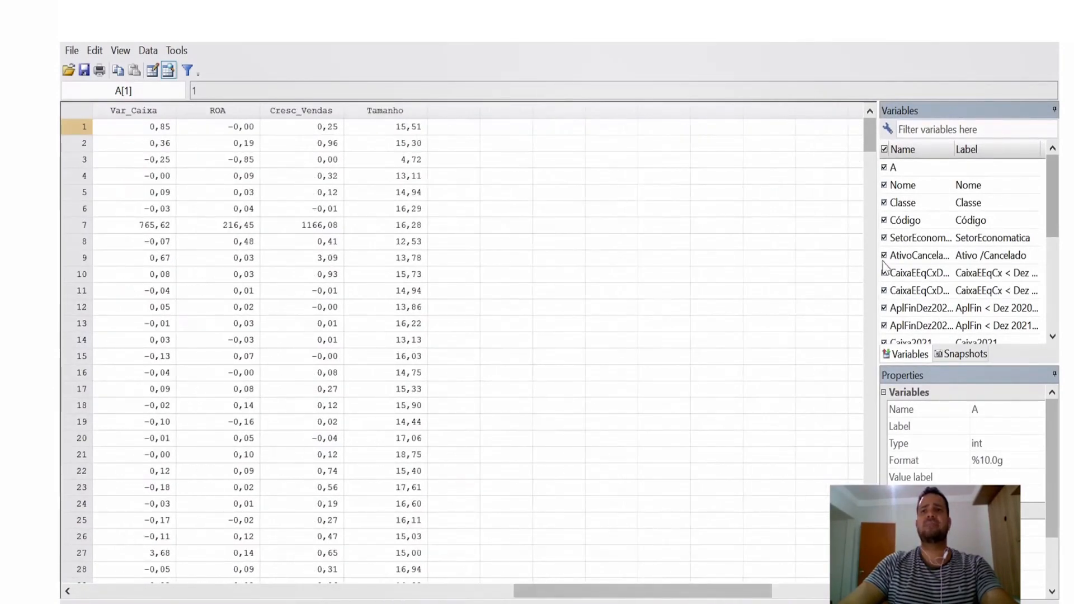
{"action": "left_click", "coordinate": [1043, 32]}
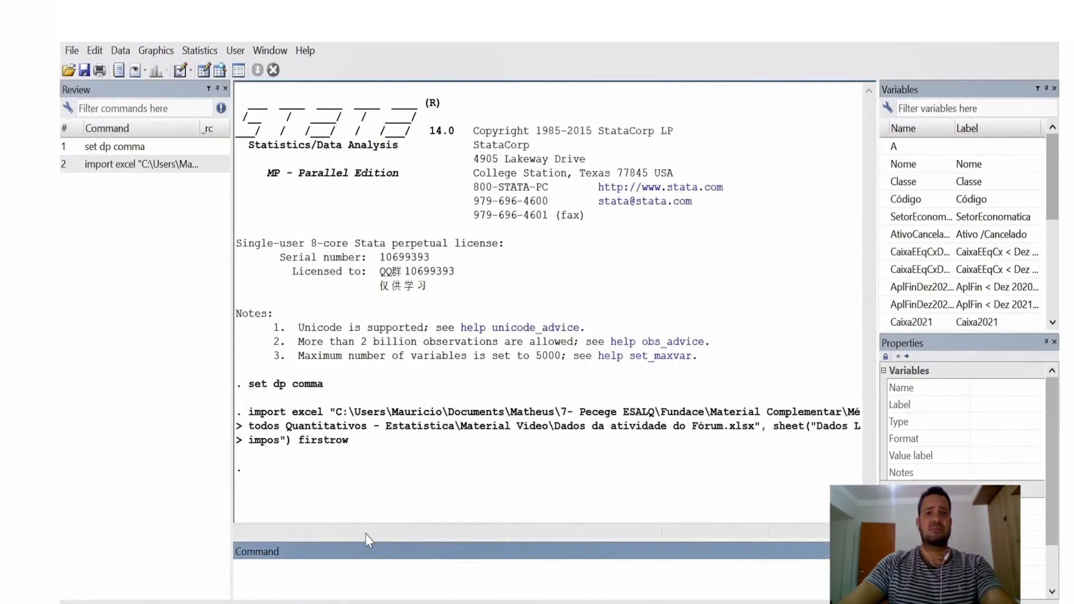
- Winsorize Var_Caixa with p(0.01), generating the new variable Var_Caixa_w
{"action": "left_click_drag", "start_coordinate": [367, 540], "coordinate": [370, 508]}
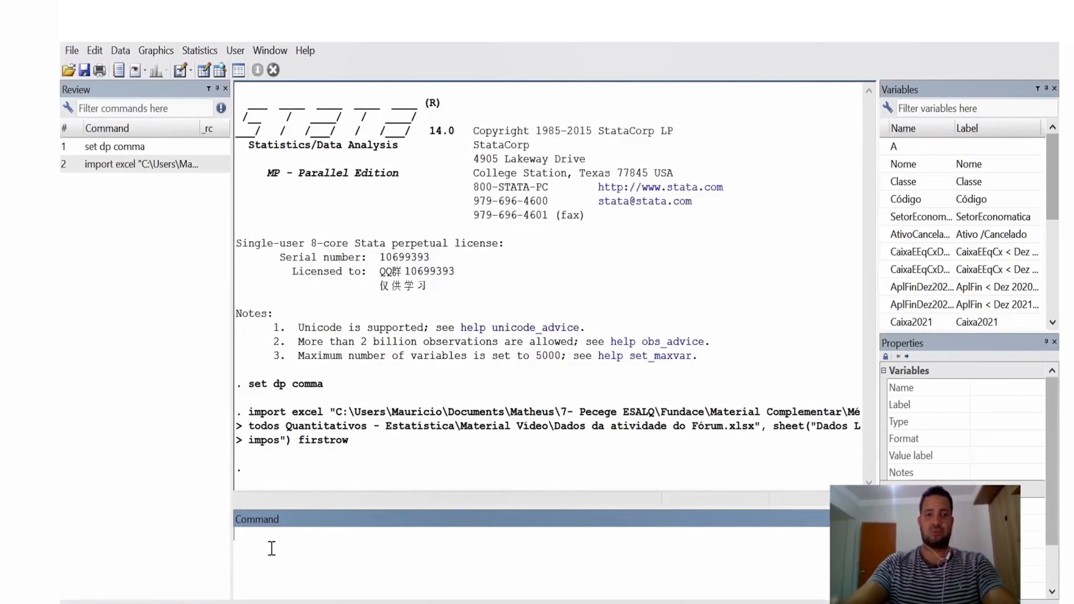
{"action": "type", "text": "winsor"}
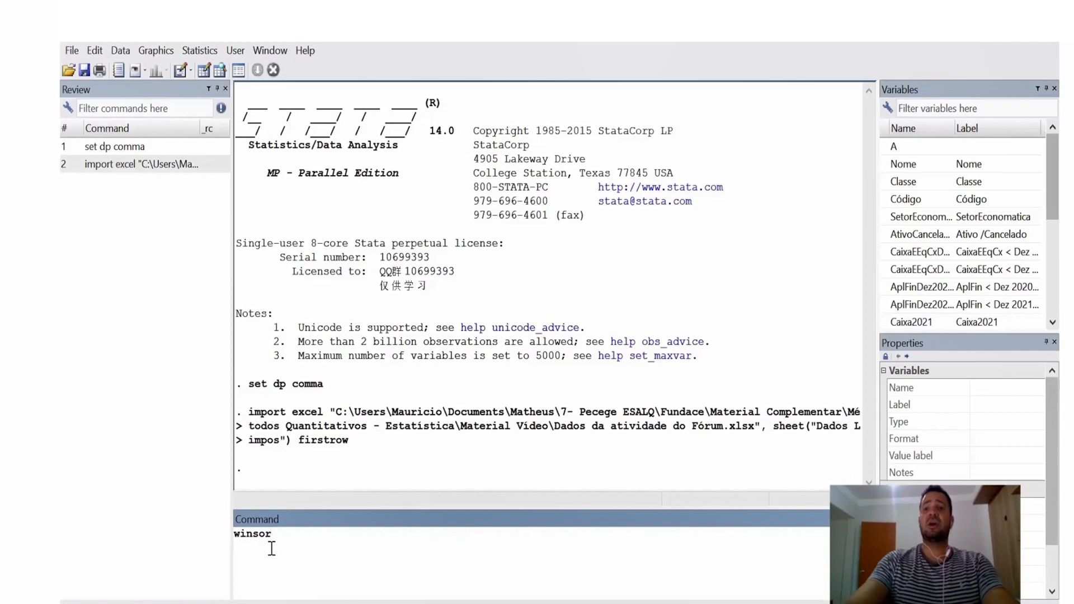
{"action": "left_click_drag", "start_coordinate": [1048, 179], "coordinate": [1057, 310]}
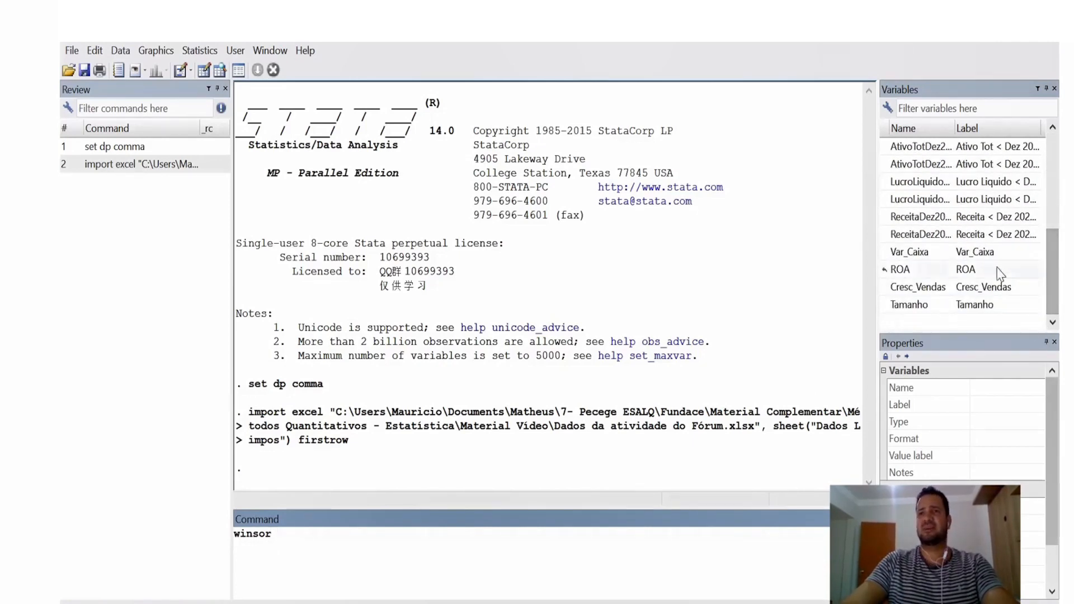
{"action": "double_click", "coordinate": [982, 256]}
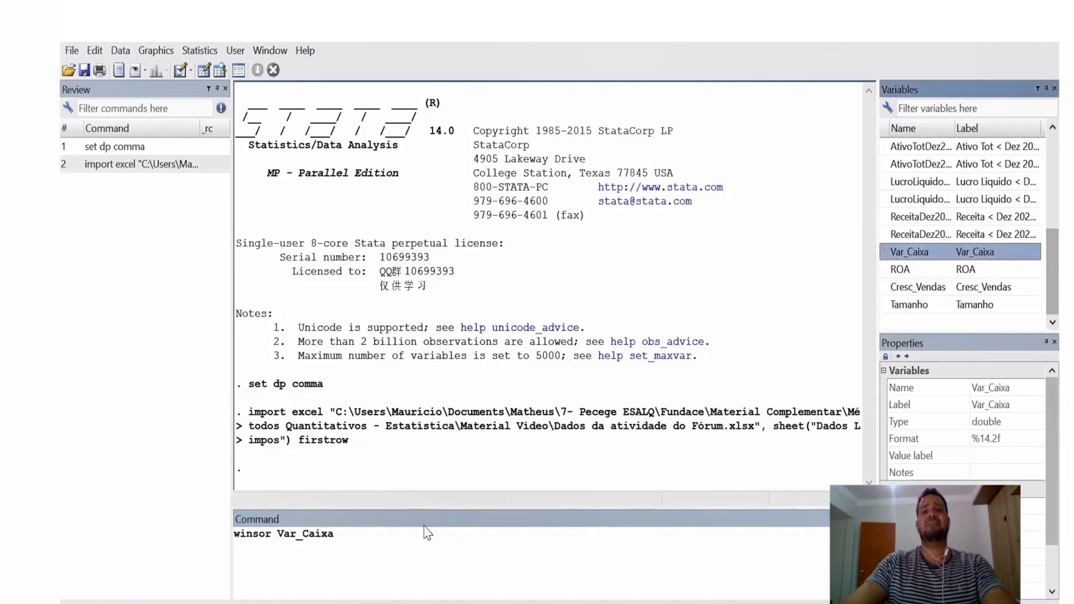
{"action": "left_click", "coordinate": [373, 534]}
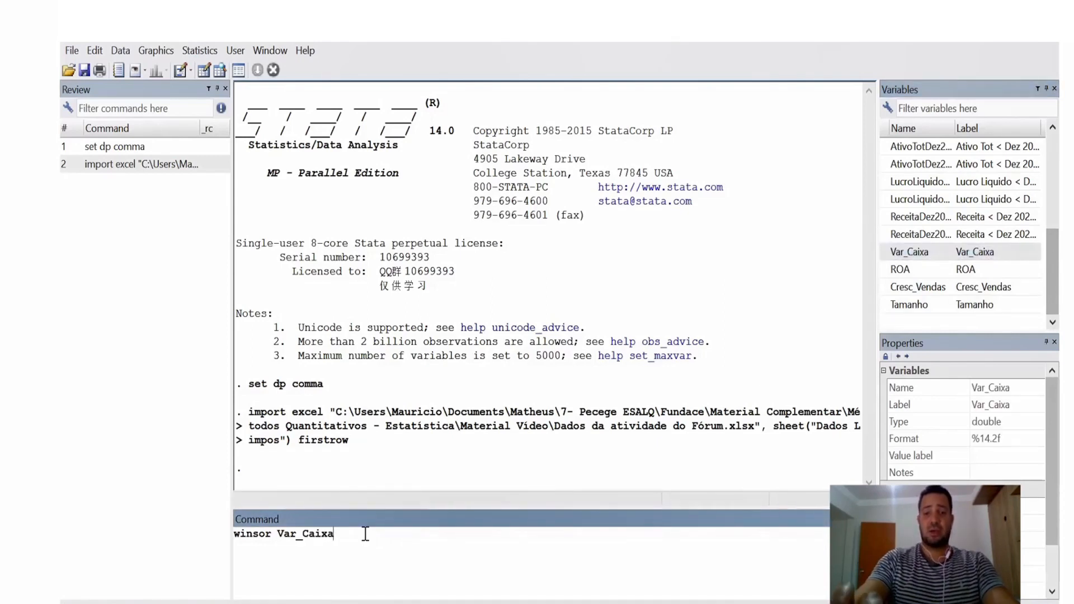
{"action": "type", "text": ", gen"}
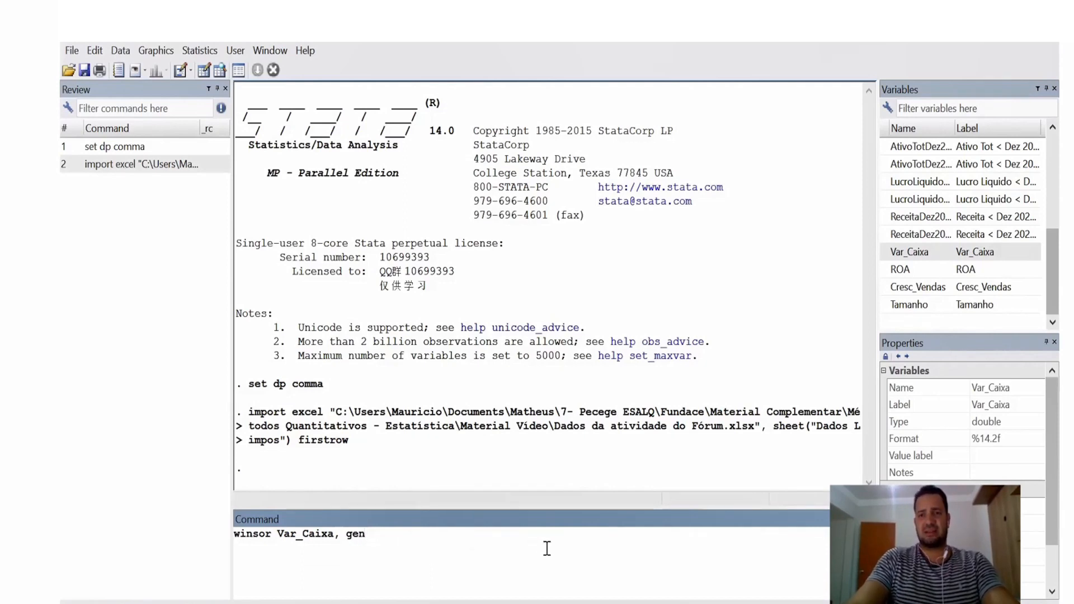
{"action": "type", "text": "(Var"}
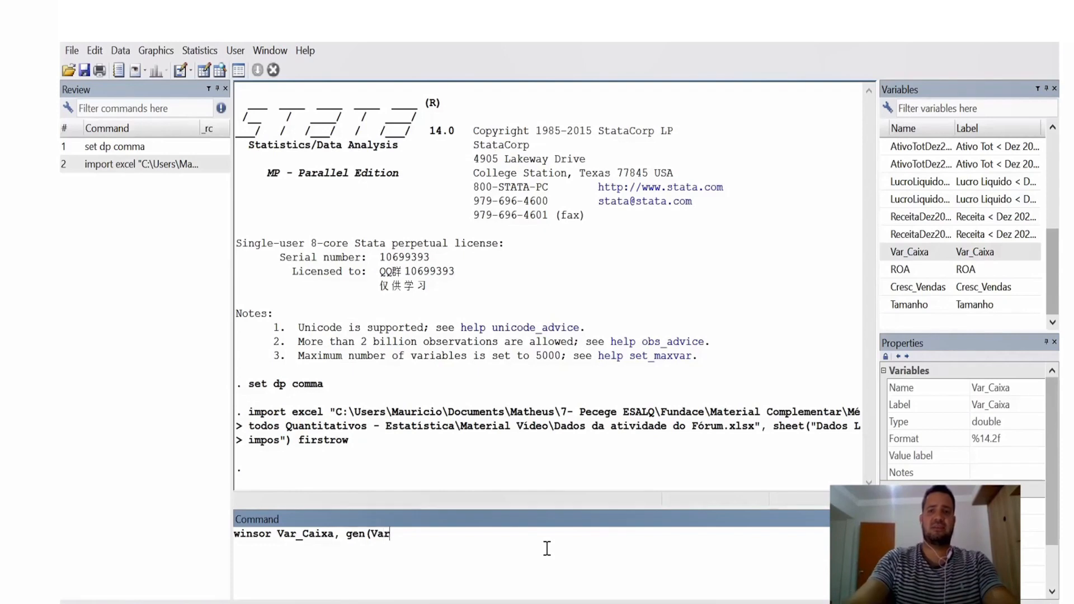
{"action": "type", "text": "_Caixa"}
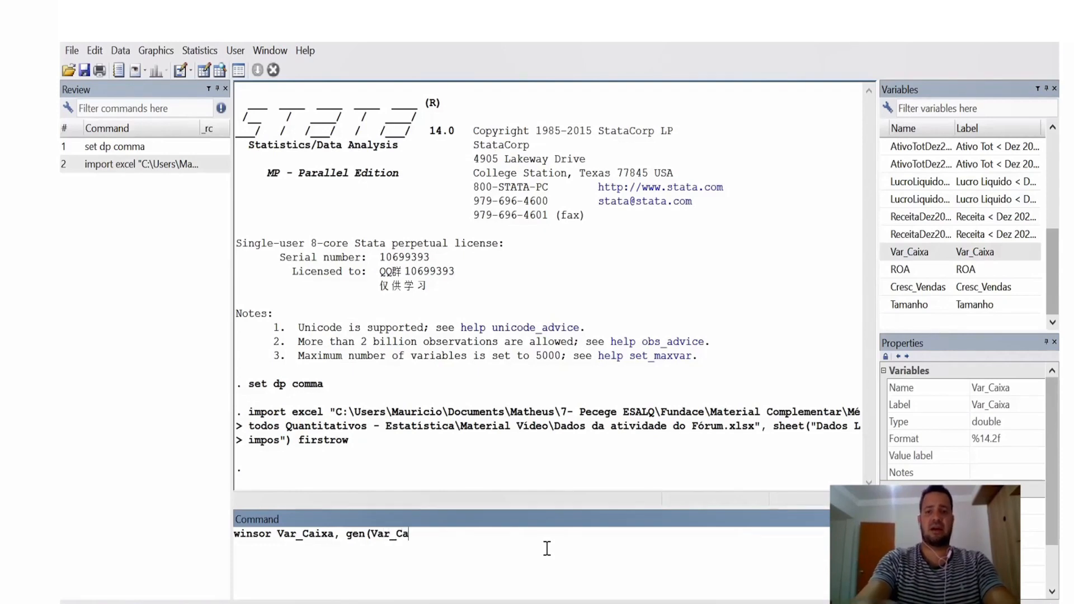
{"action": "type", "text": "_w"}
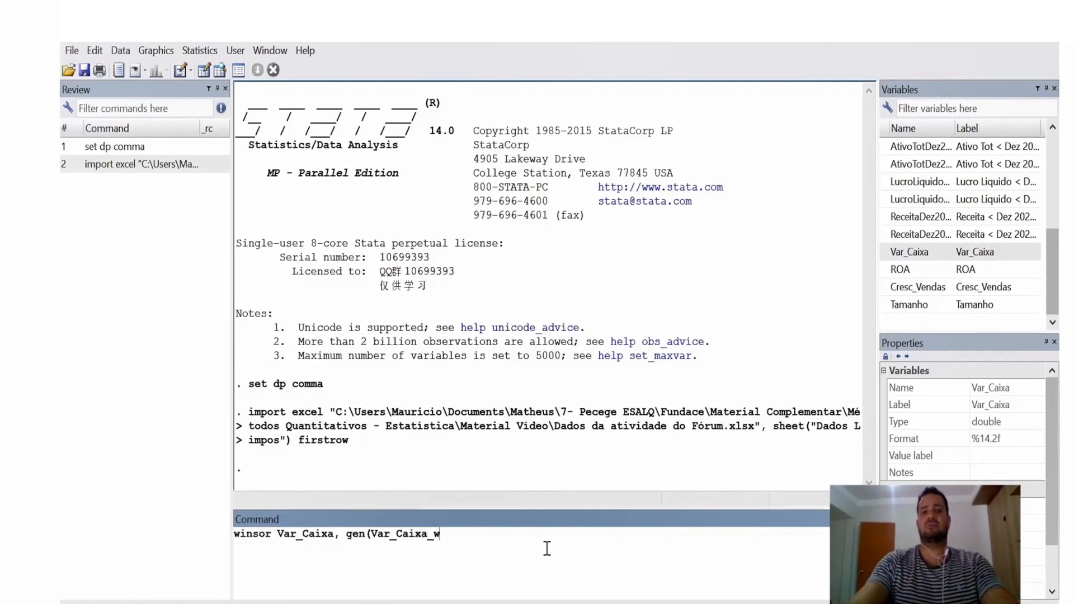
{"action": "type", "text": ")"}
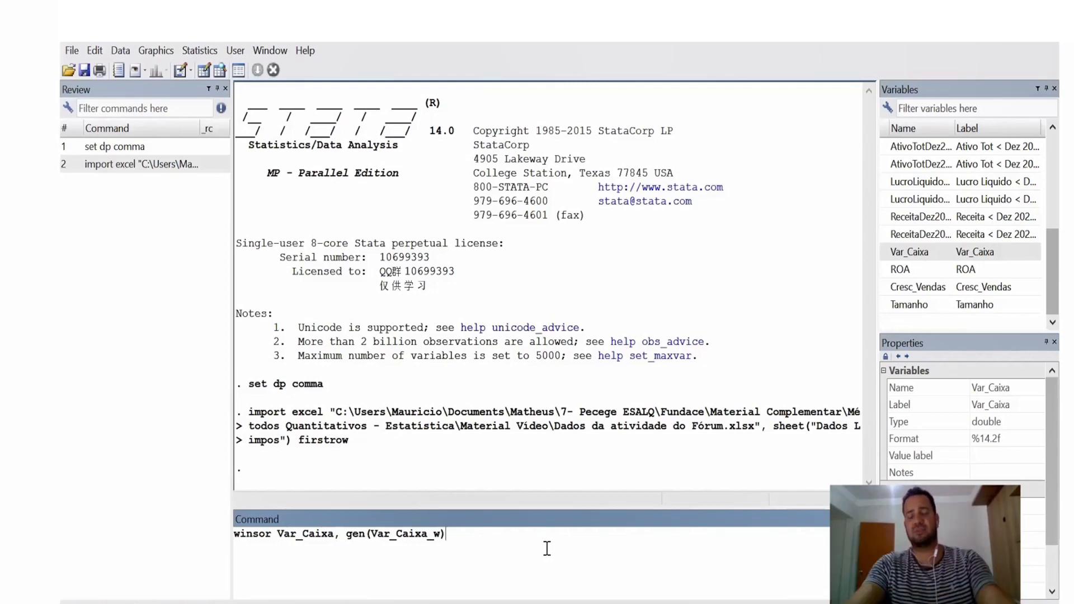
{"action": "type", "text": " p"}
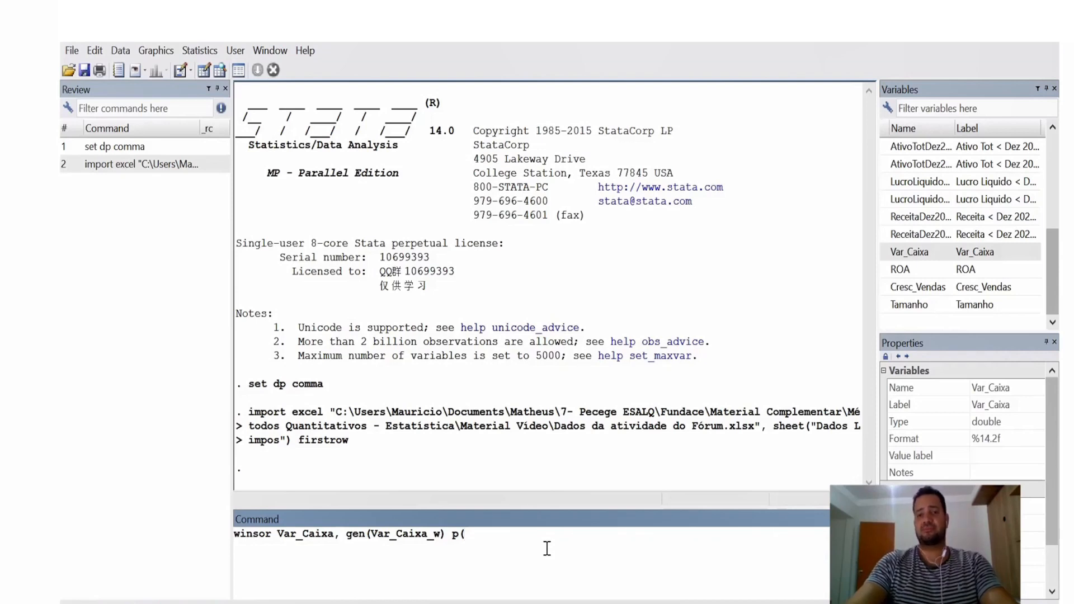
{"action": "type", "text": "(0.01"}
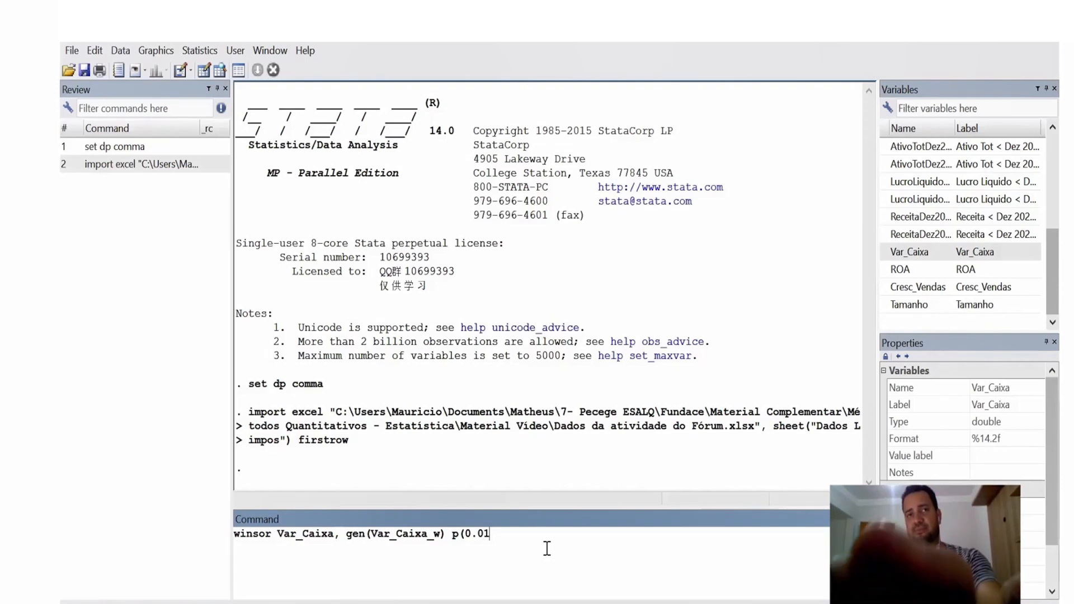
{"action": "type", "text": ")"}
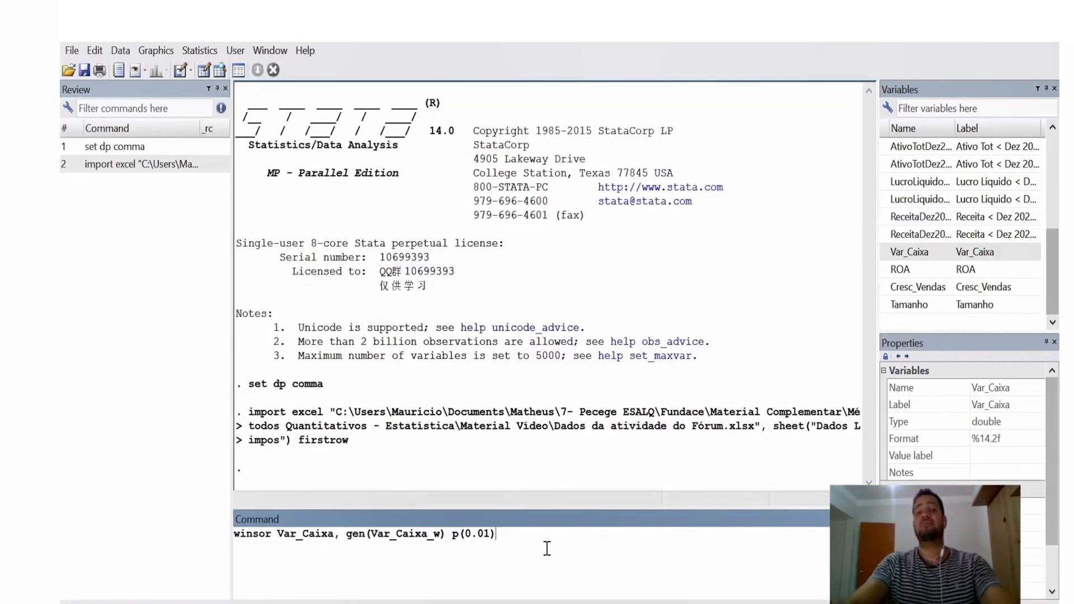
{"action": "key", "text": "Return"}
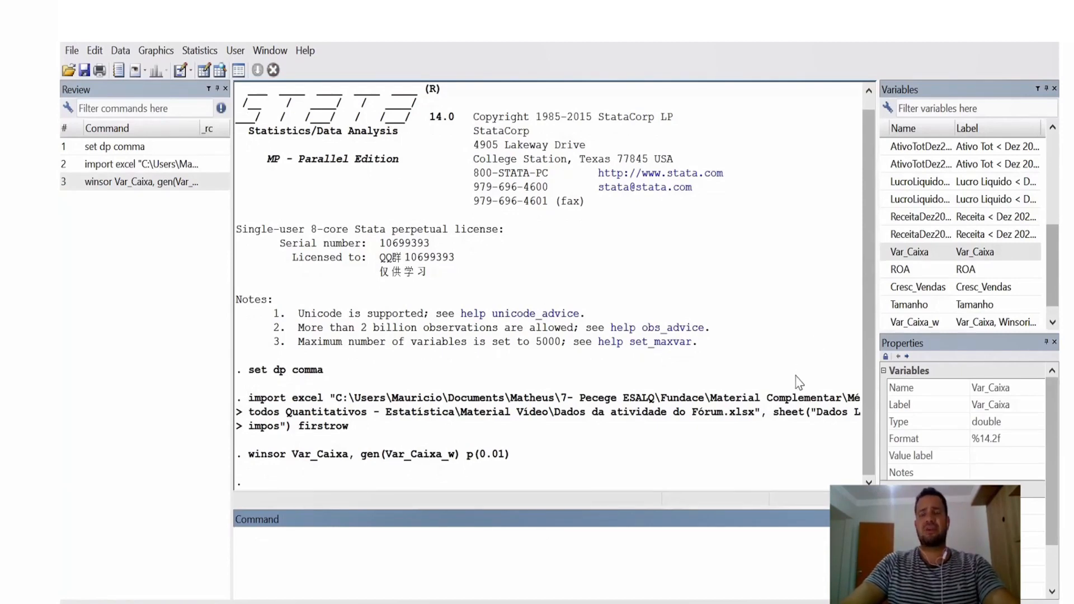
- Reuse the previous winsor command to winsorize ROA with p(0.01), generating the new variable ROA_w
{"action": "left_click", "coordinate": [179, 183]}
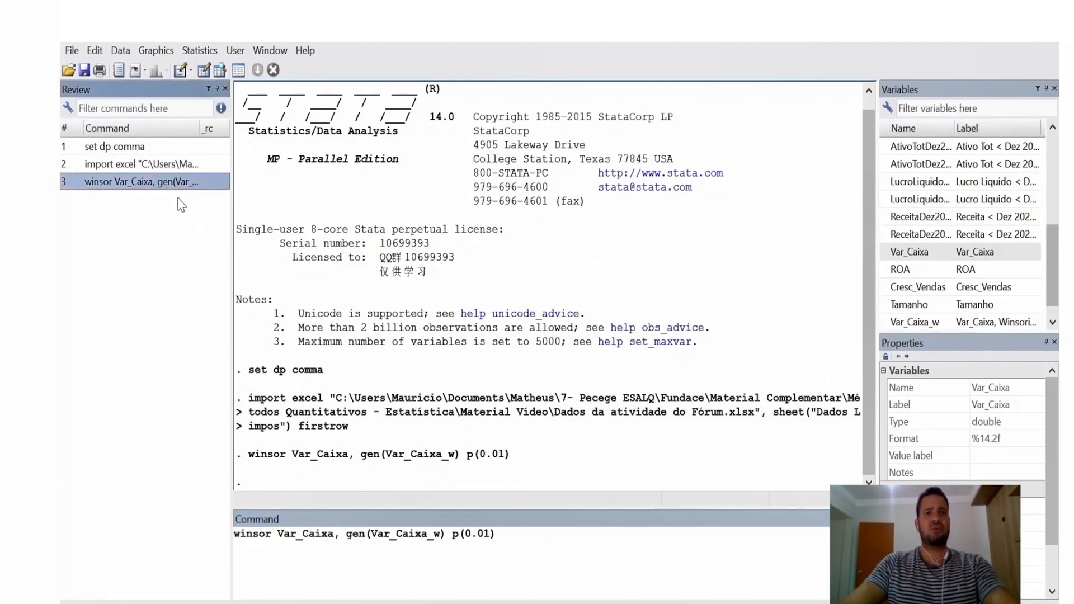
{"action": "double_click", "coordinate": [287, 533]}
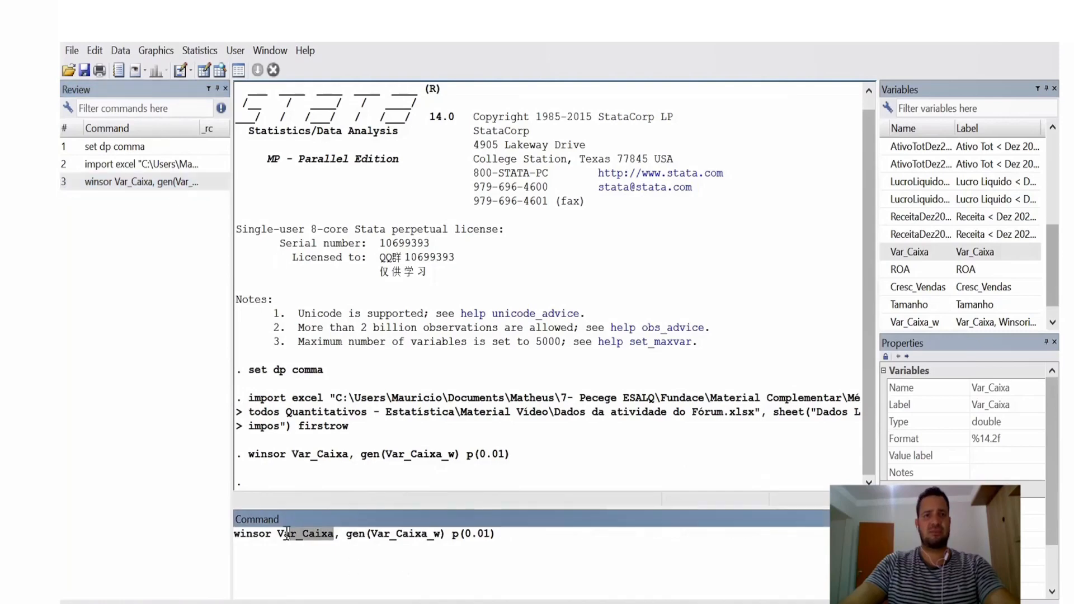
{"action": "type", "text": "ROA"}
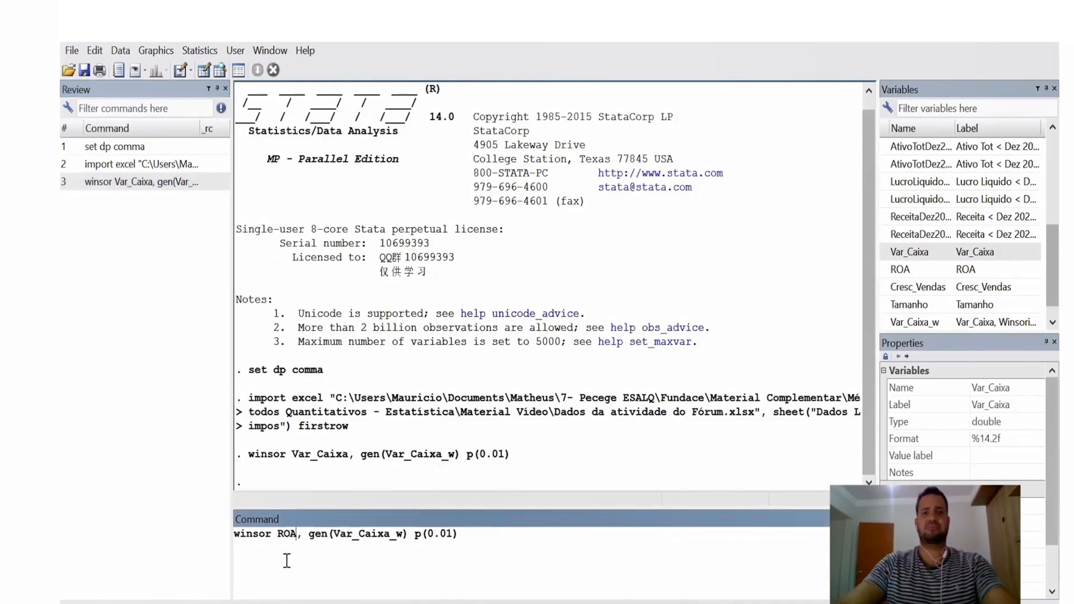
{"action": "left_click_drag", "start_coordinate": [390, 534], "coordinate": [334, 534]}
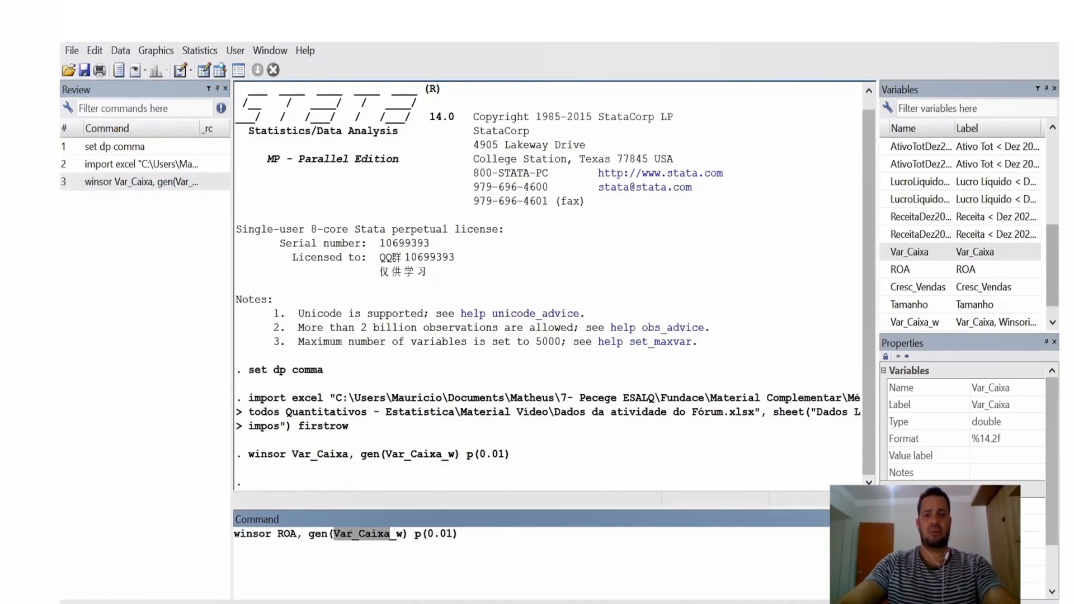
{"action": "type", "text": "ROA"}
{"action": "key", "text": "Return"}
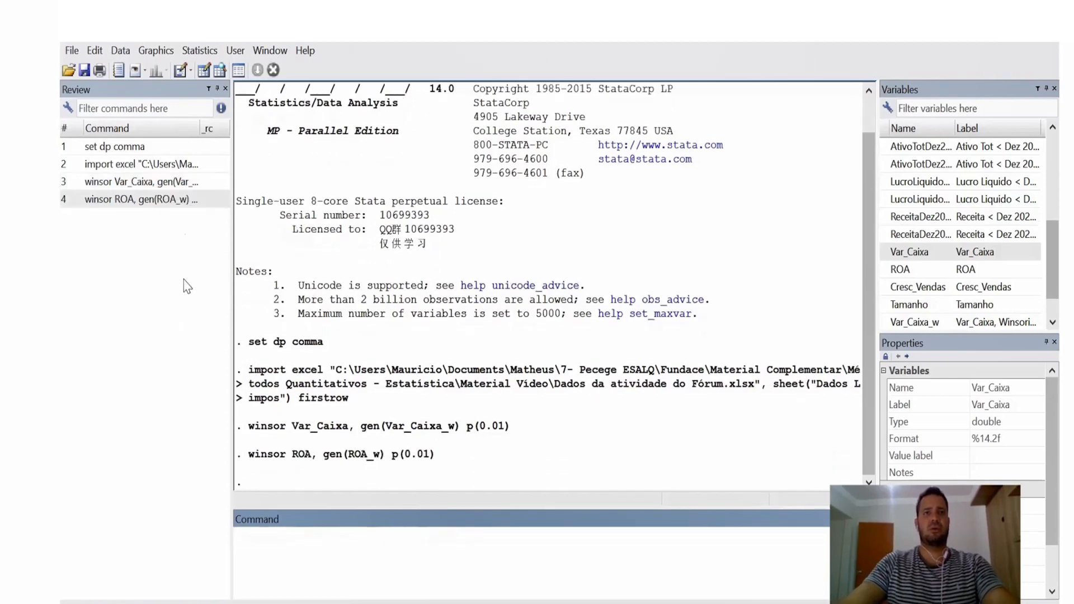
- Reuse the ROA winsor command to winsorize Cresc_Vendas with p(0.01), generating the new variable Cresc_Vendas_w
{"action": "left_click", "coordinate": [174, 201]}
{"action": "double_click", "coordinate": [288, 534]}
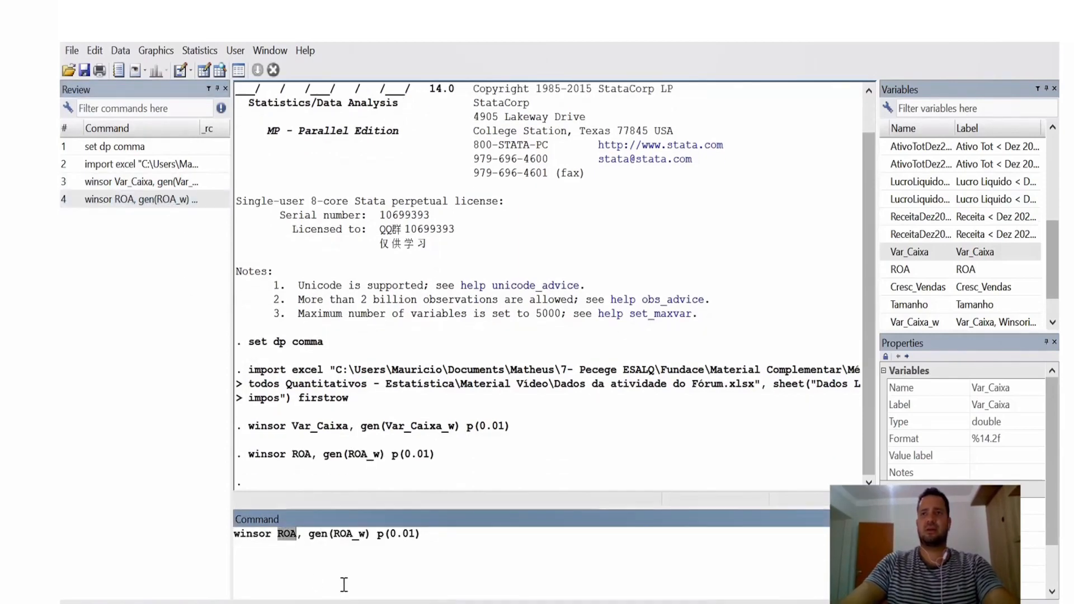
{"action": "type", "text": "Cres"}
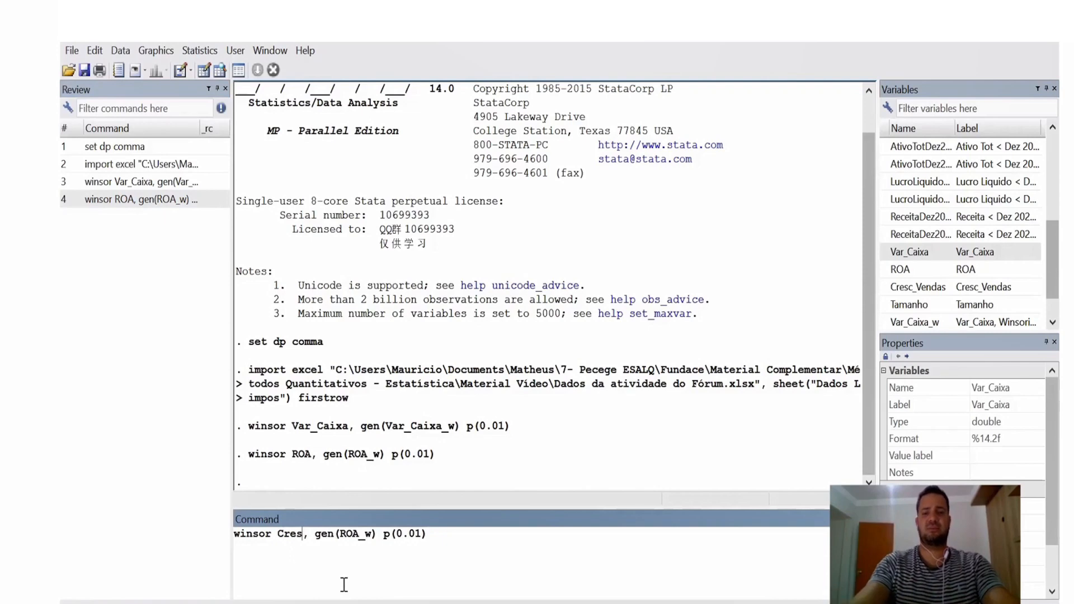
{"action": "type", "text": "c_"}
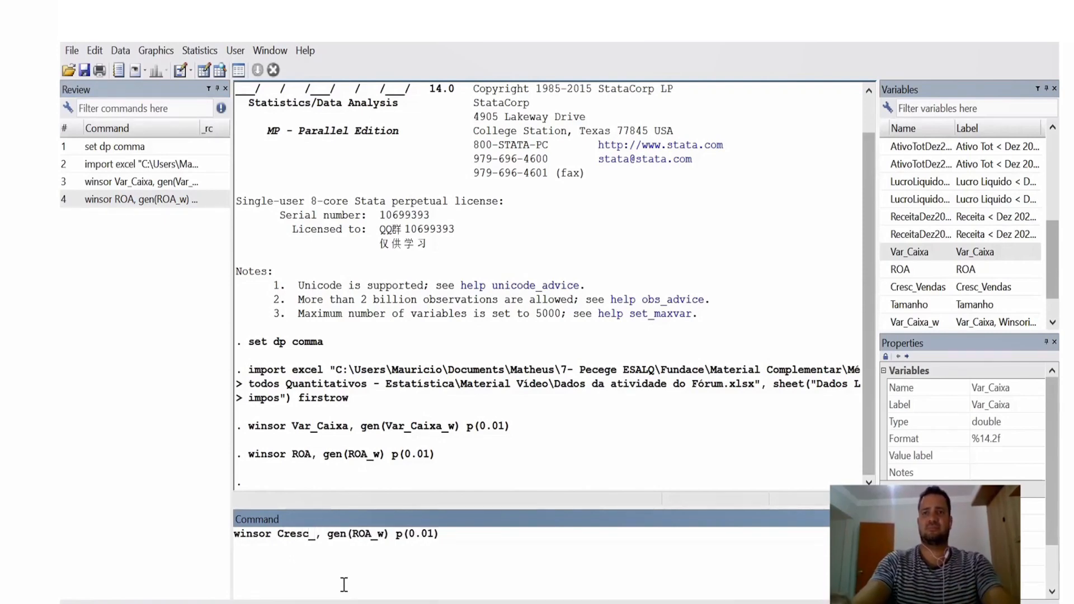
{"action": "type", "text": "Vendas"}
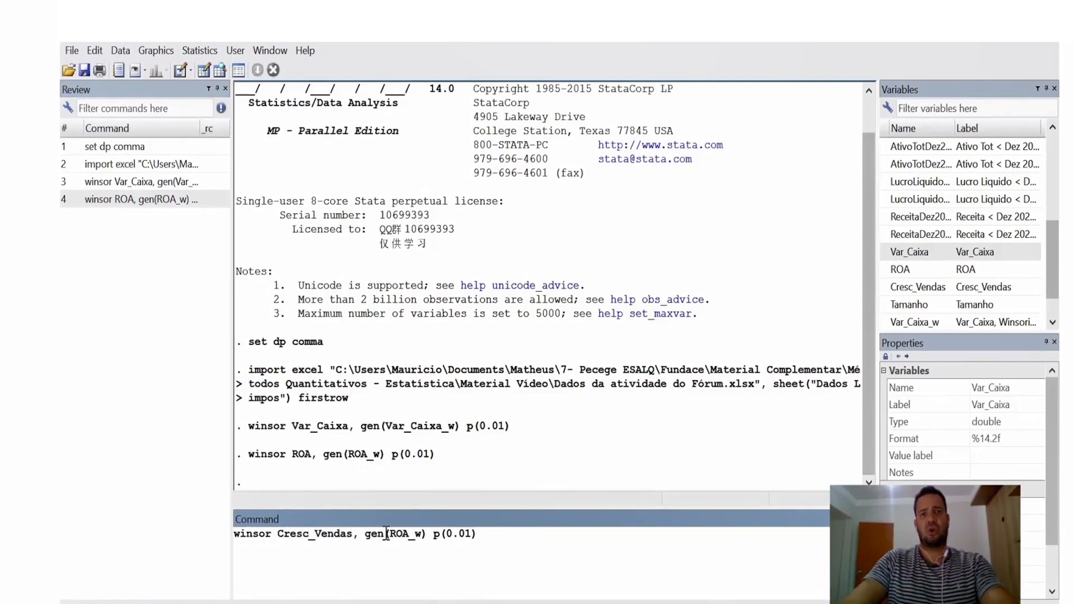
{"action": "left_click", "coordinate": [408, 534]}
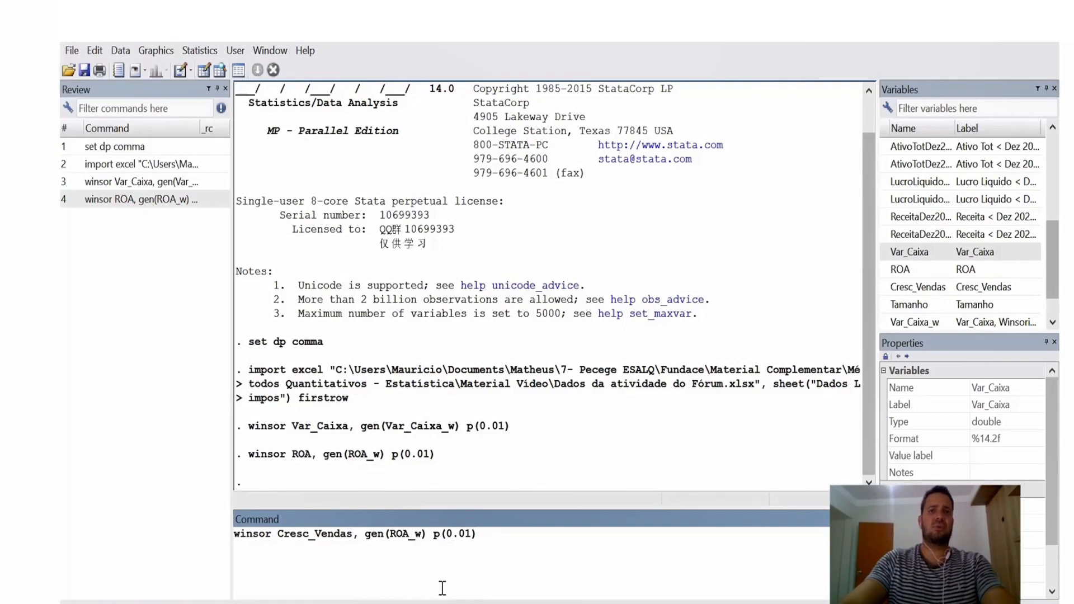
{"action": "key", "text": "BackSpace"}
{"action": "key", "text": "BackSpace"}
{"action": "key", "text": "BackSpace"}
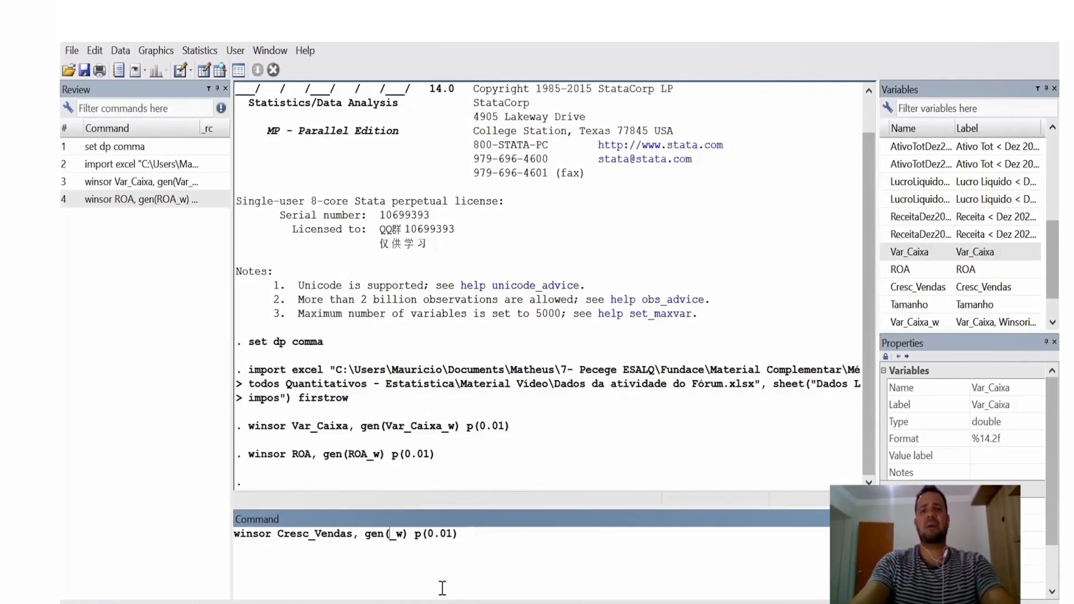
{"action": "type", "text": "Cresc"}
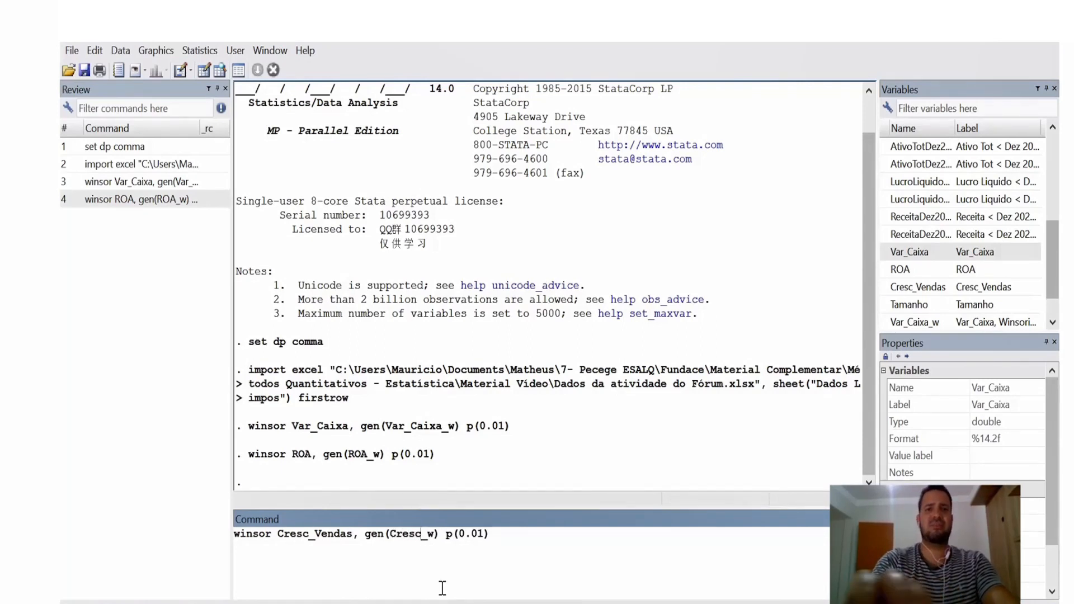
{"action": "type", "text": "_"}
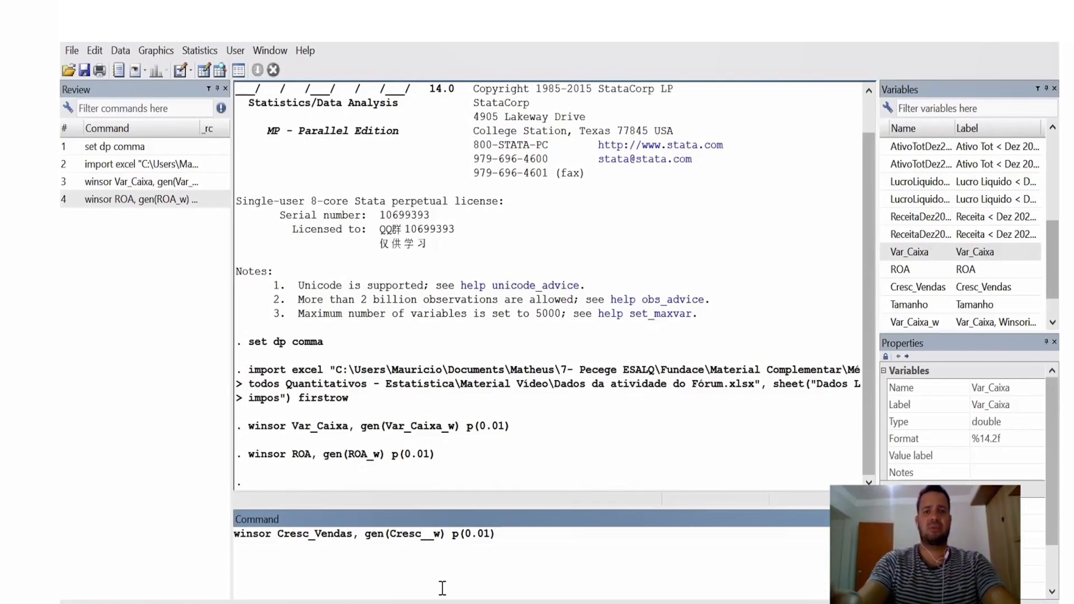
{"action": "type", "text": "VEndas"}
{"action": "key", "text": "BackSpace"}
{"action": "key", "text": "BackSpace"}
{"action": "key", "text": "BackSpace"}
{"action": "key", "text": "BackSpace"}
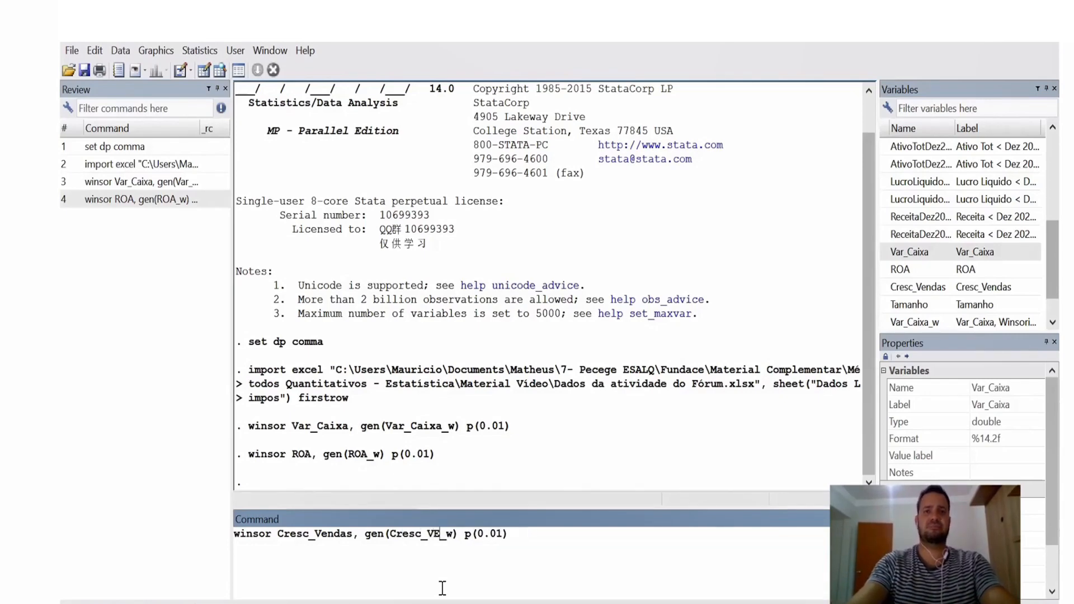
{"action": "type", "text": "ndas"}
{"action": "key", "text": "Return"}
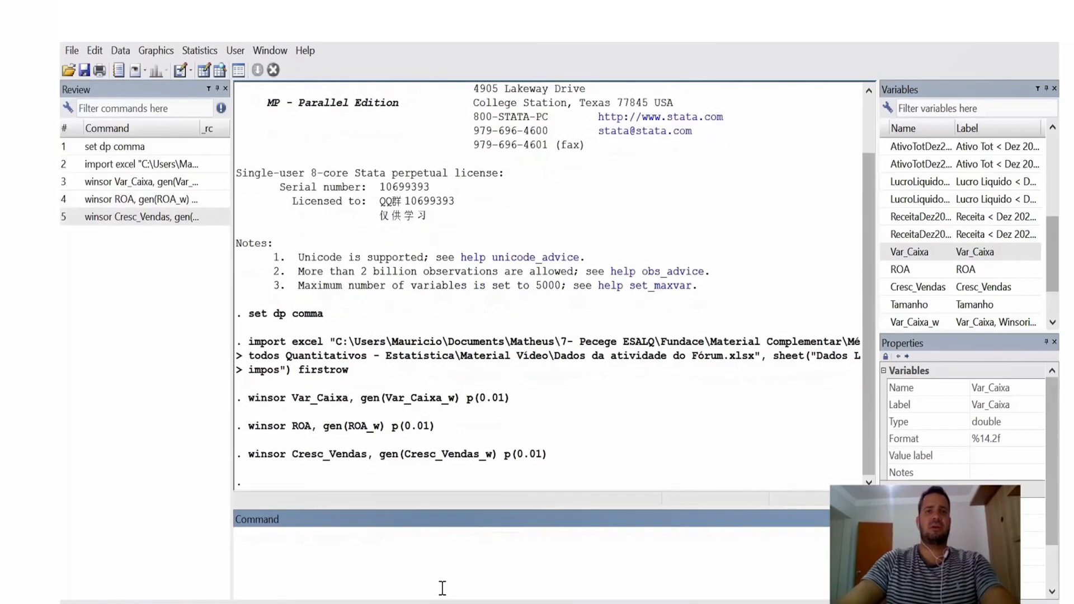
- Adapt the last winsor command to winsorize Tamanho with p(0.01), generating the new variable Tamanho_w
{"action": "left_click", "coordinate": [114, 217]}
{"action": "double_click", "coordinate": [339, 535]}
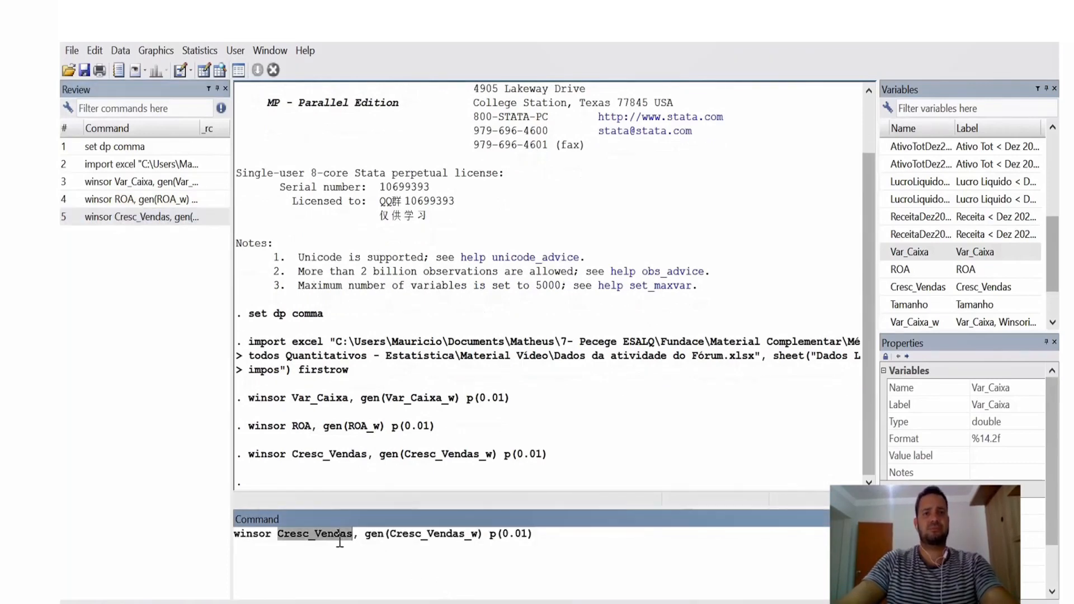
{"action": "type", "text": "Tamanho"}
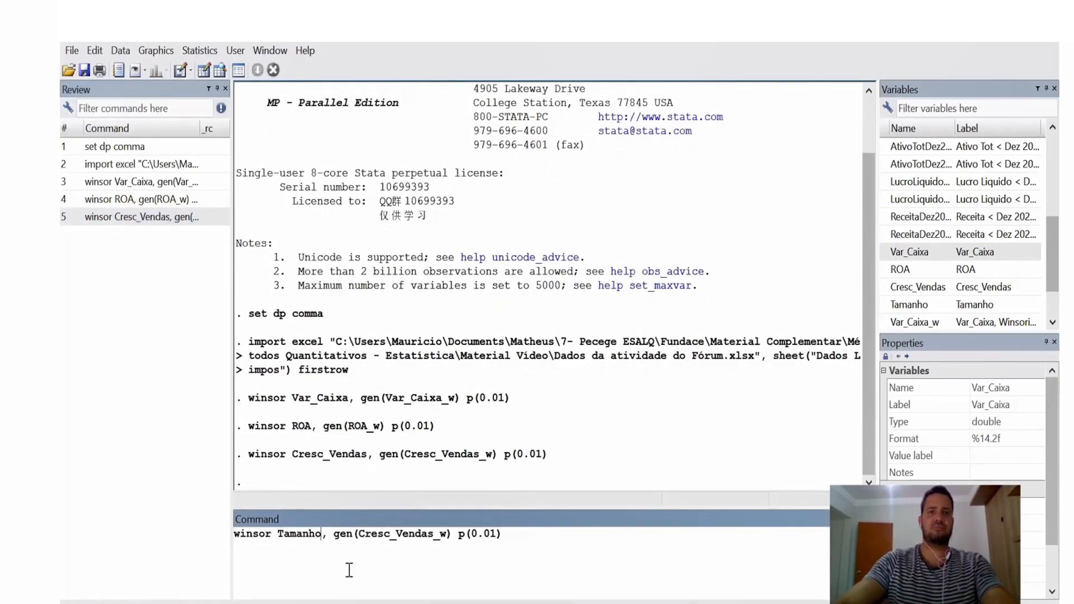
{"action": "left_click_drag", "start_coordinate": [434, 534], "coordinate": [359, 534]}
{"action": "type", "text": "Taman"}
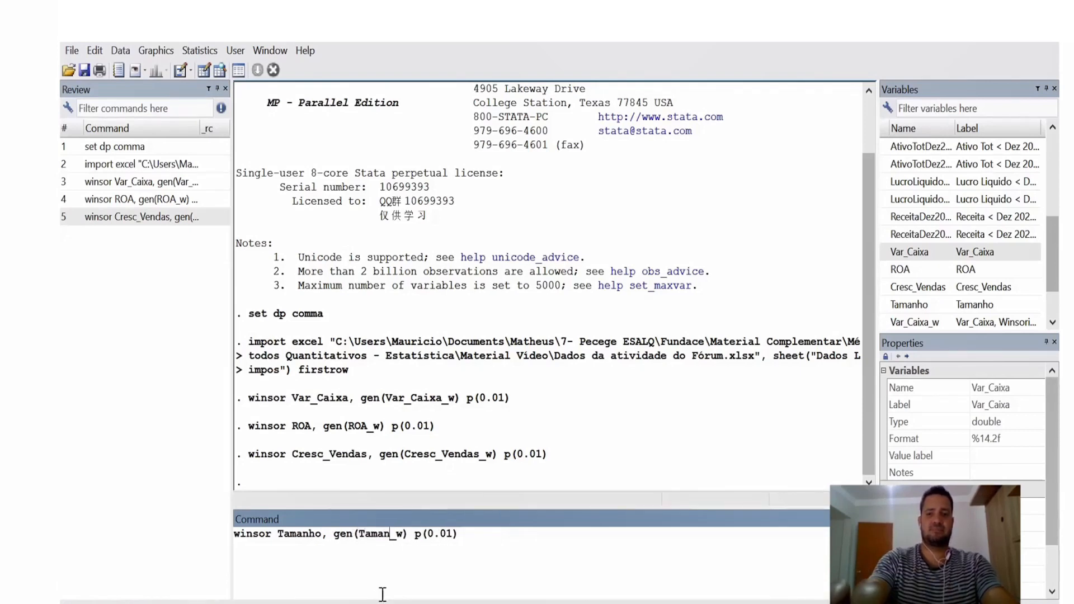
{"action": "type", "text": "ho"}
{"action": "key", "text": "Return"}
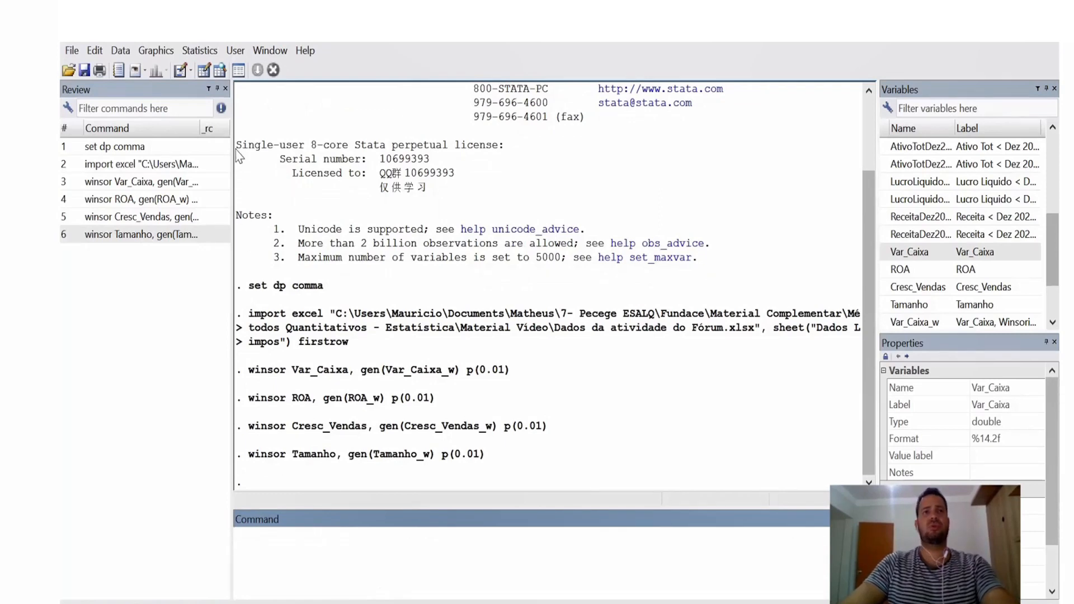
- Open the data browser at the winsorized columns and compare Cresc_Vendas with Cresc_Vendas_w in row 7
{"action": "left_click", "coordinate": [222, 72]}
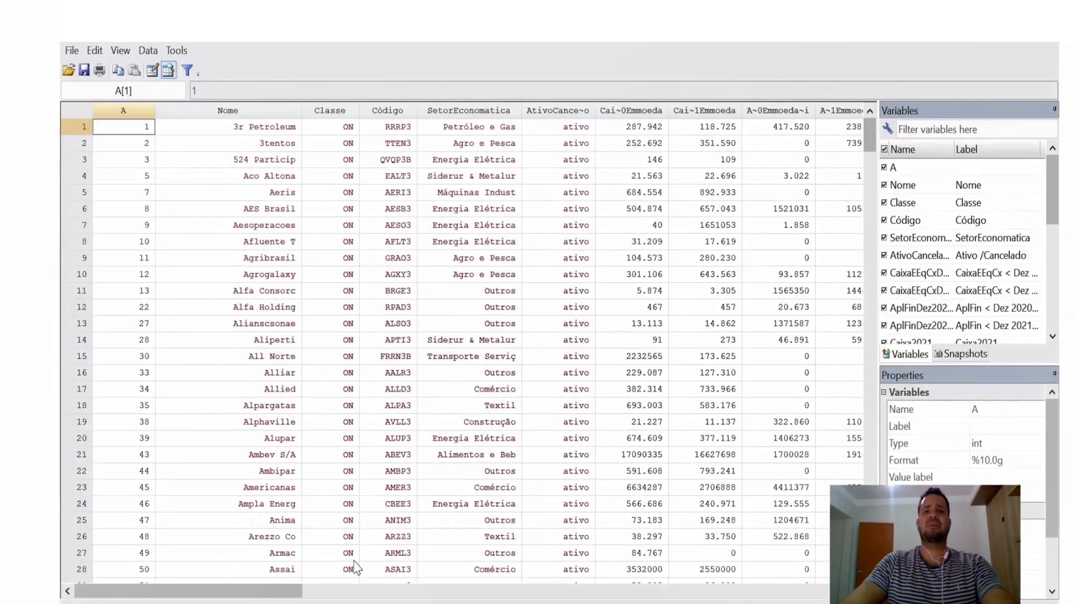
{"action": "left_click_drag", "start_coordinate": [196, 589], "coordinate": [708, 589]}
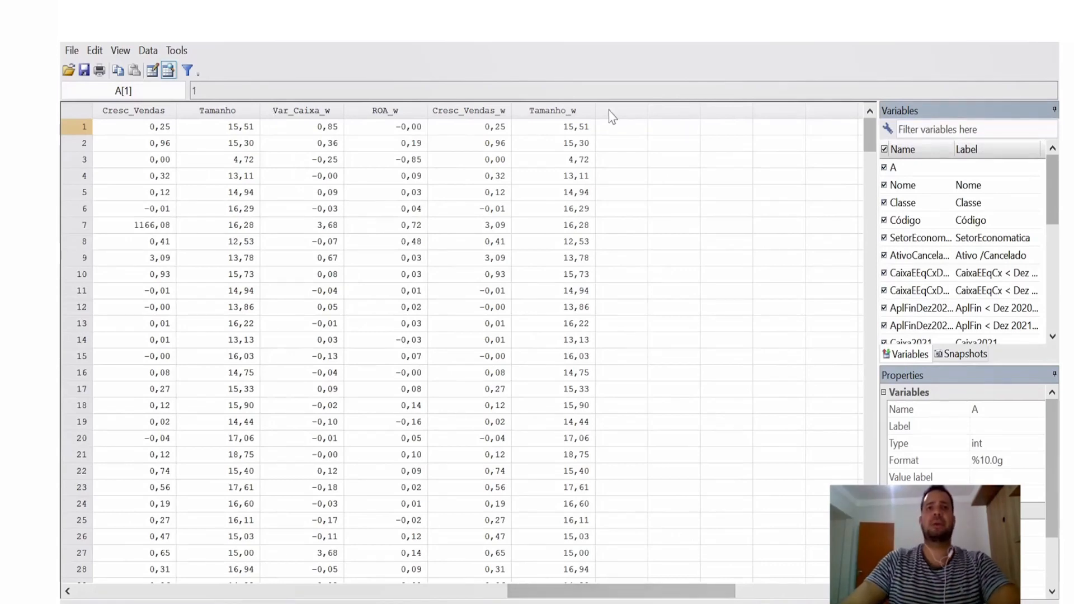
{"action": "left_click", "coordinate": [148, 225]}
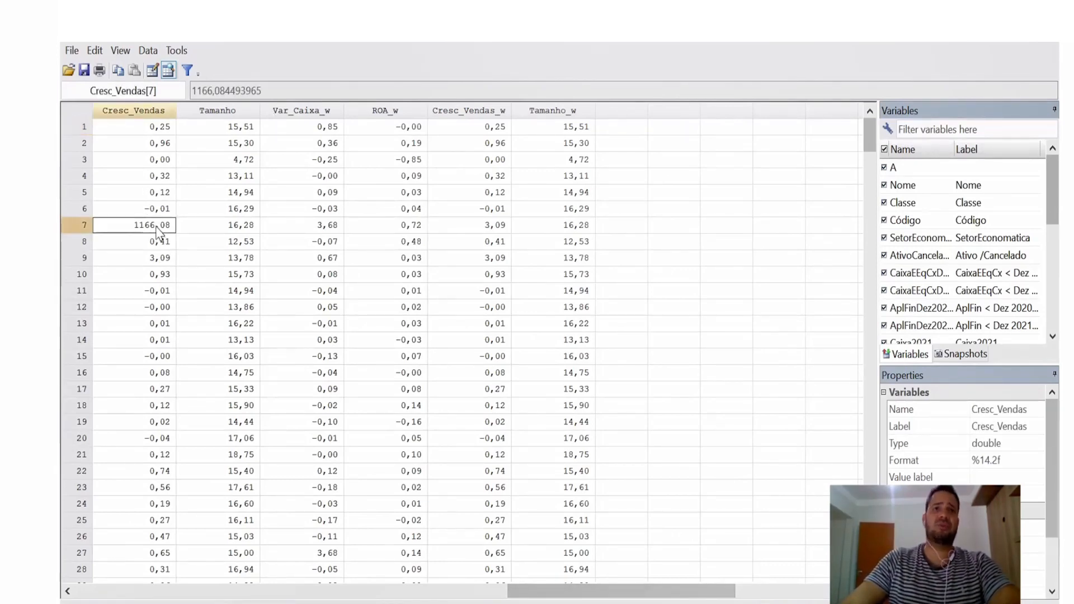
{"action": "left_click", "coordinate": [497, 234]}
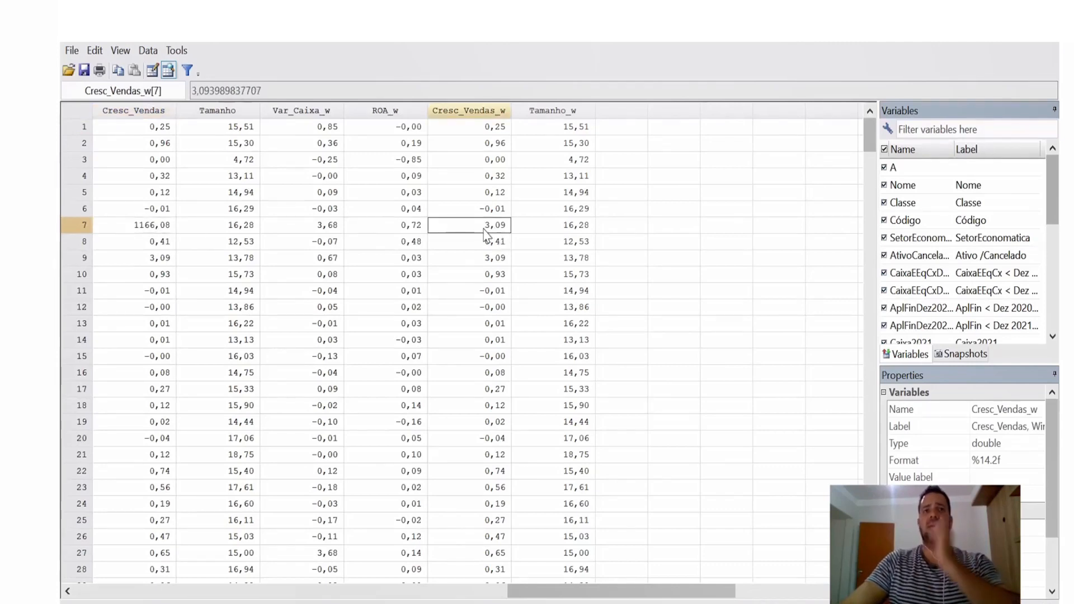
- Compare Cresc_Vendas and Cresc_Vendas_w across rows 1 to 6, recheck the outlier in row 7, and close the data browser
{"action": "left_click", "coordinate": [162, 211]}
{"action": "left_click", "coordinate": [467, 213]}
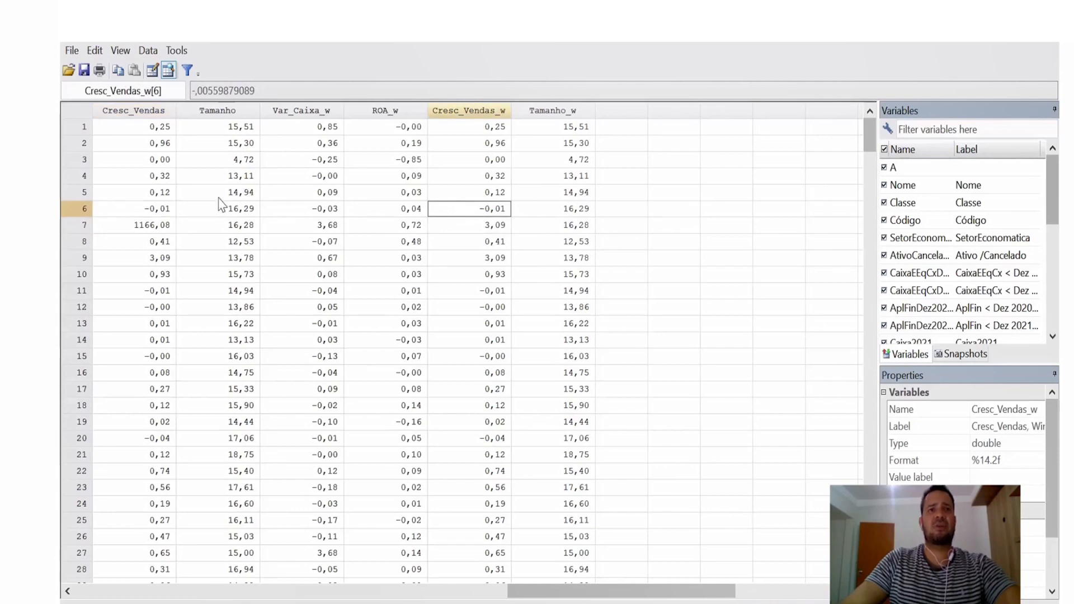
{"action": "left_click", "coordinate": [165, 193]}
{"action": "left_click", "coordinate": [497, 178]}
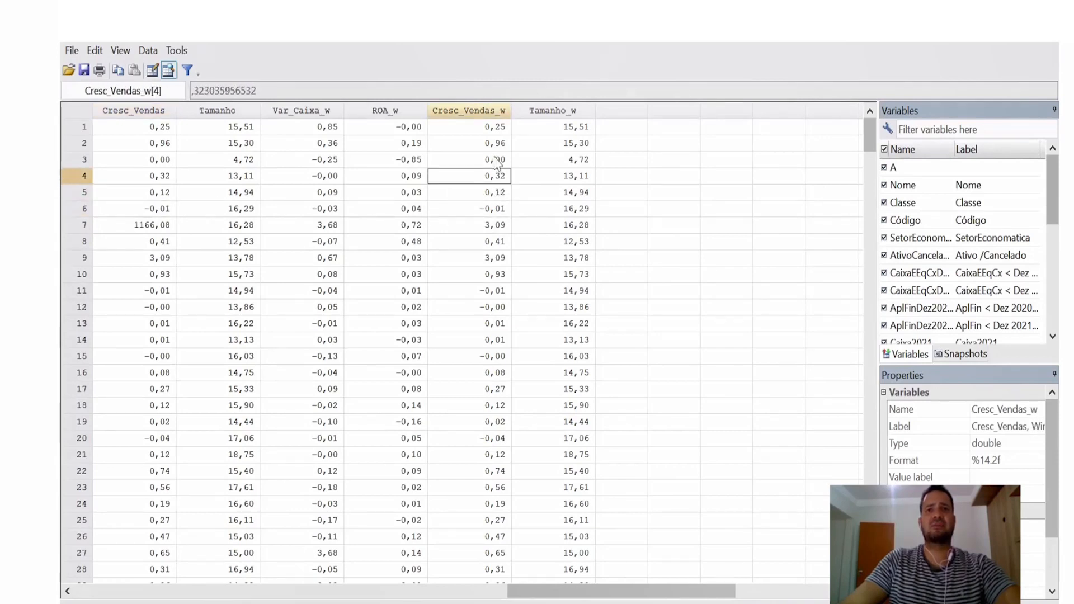
{"action": "left_click", "coordinate": [494, 162]}
{"action": "left_click", "coordinate": [141, 148]}
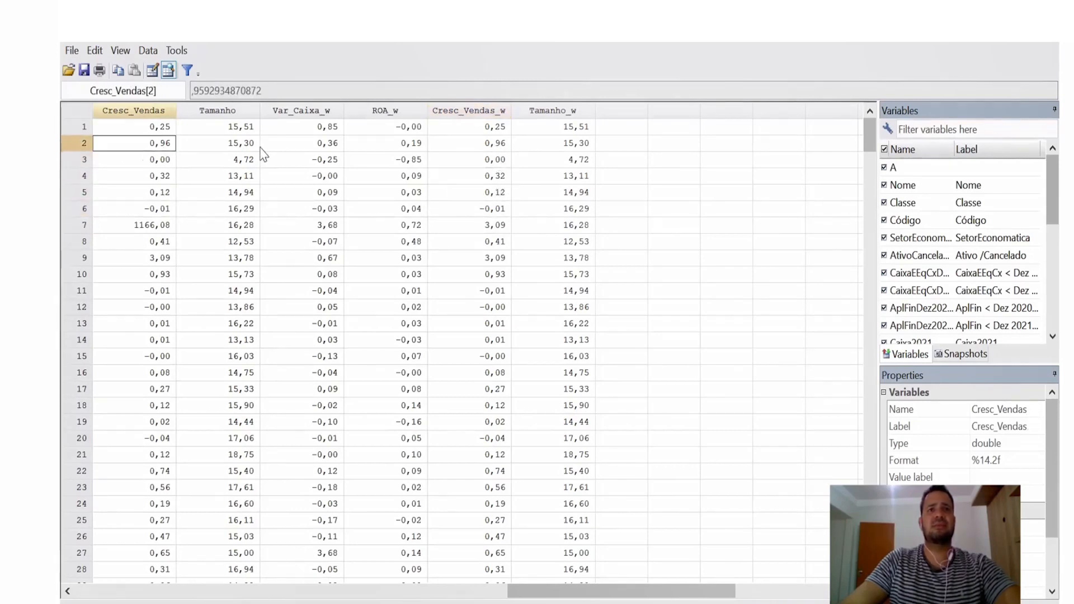
{"action": "left_click", "coordinate": [439, 148]}
{"action": "left_click", "coordinate": [169, 130]}
{"action": "left_click", "coordinate": [464, 131]}
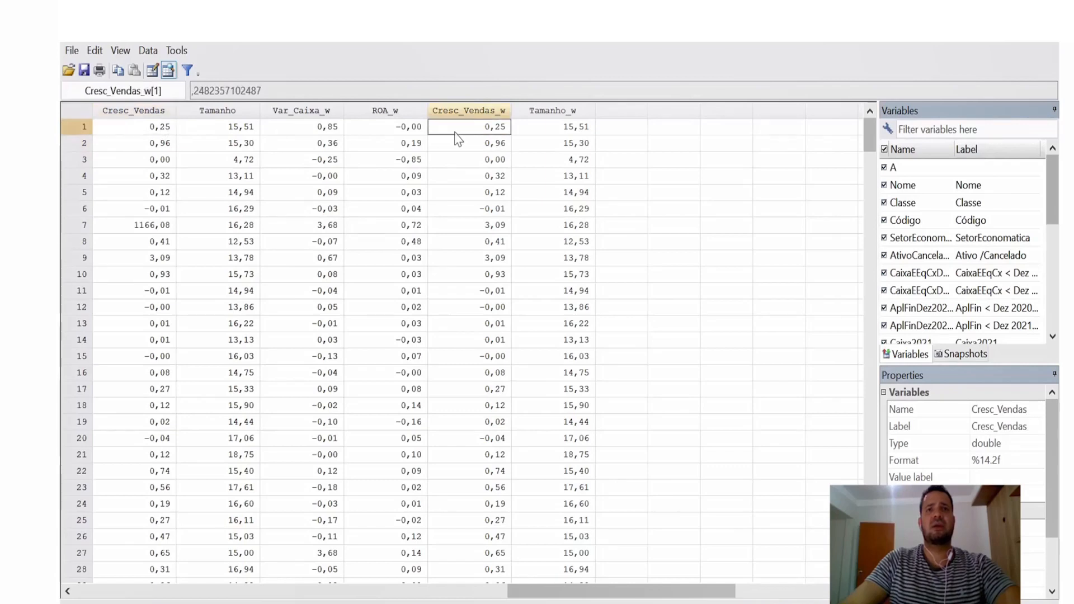
{"action": "left_click", "coordinate": [143, 227]}
{"action": "left_click", "coordinate": [485, 225]}
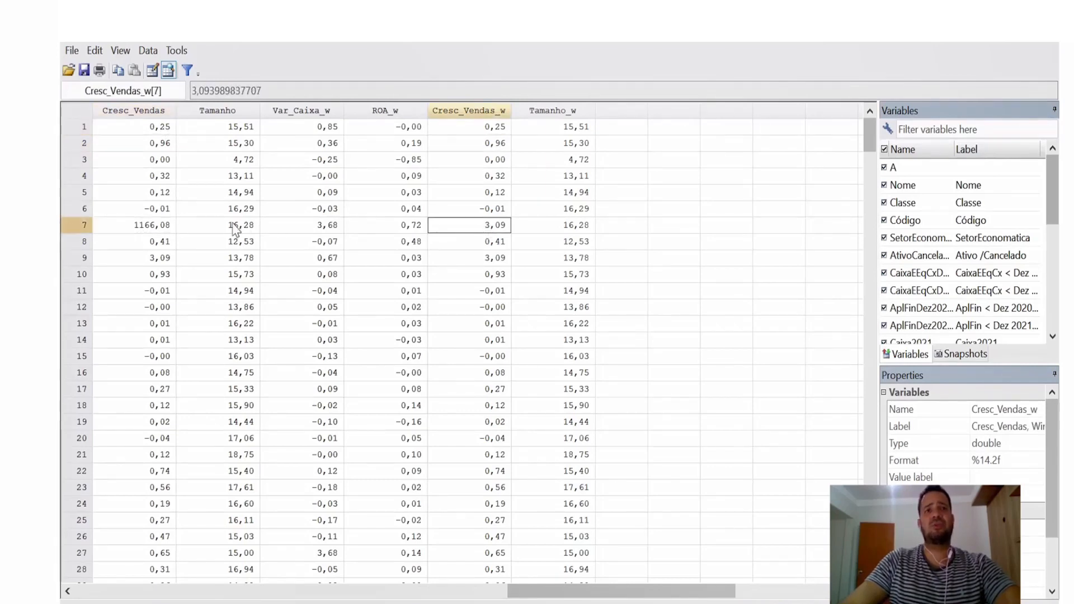
{"action": "left_click", "coordinate": [157, 223]}
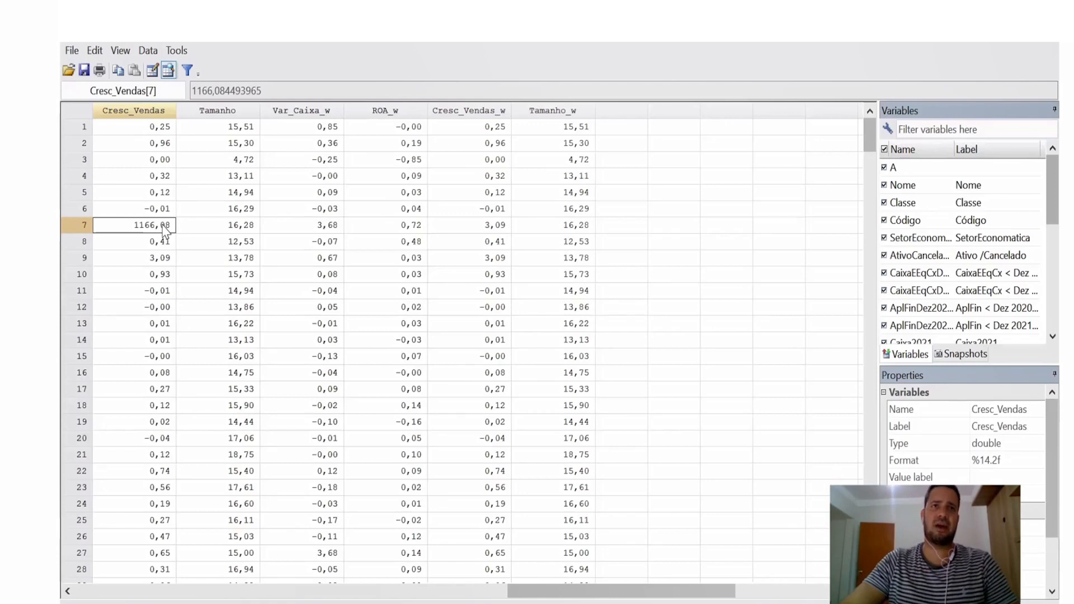
{"action": "left_click", "coordinate": [494, 227]}
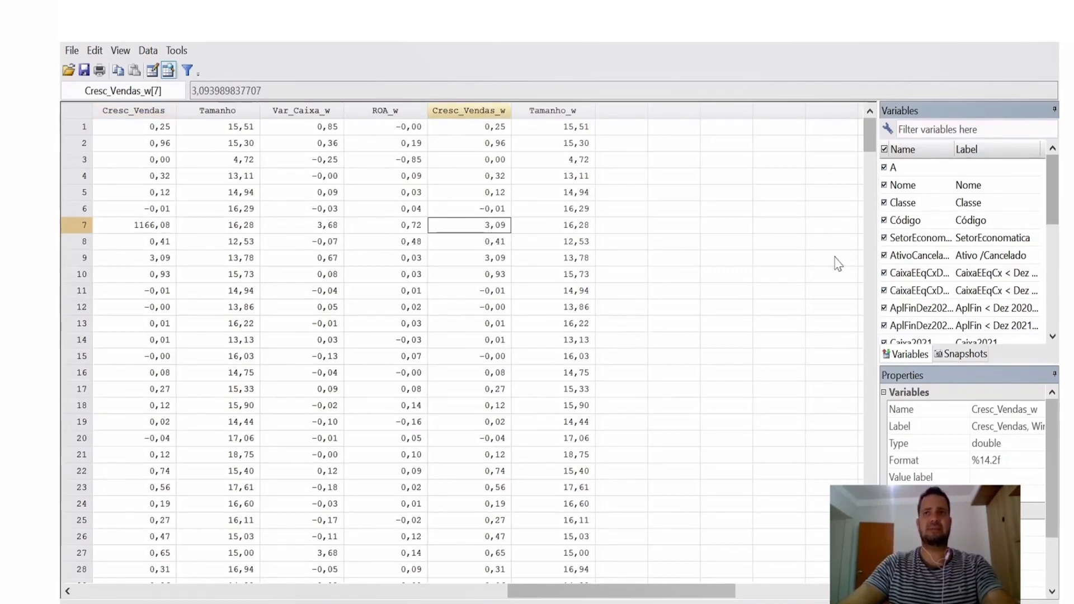
{"action": "left_click", "coordinate": [1043, 31]}
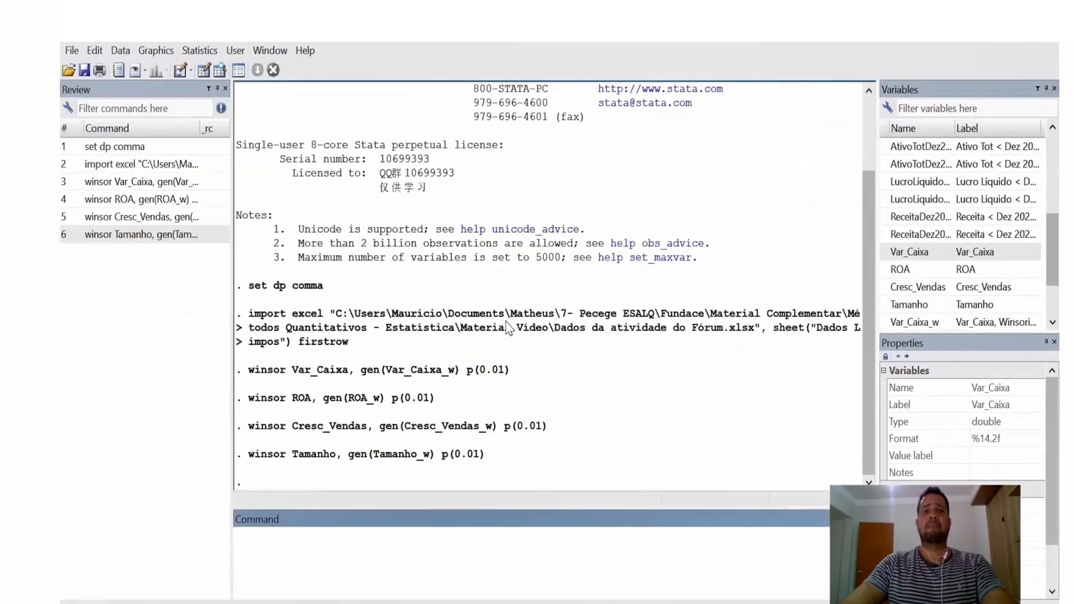
- Summarize Var_Caixa_w, Cresc_Vendas_w, ROA_w and Tamanho_w, and review the resulting descriptive statistics table
{"action": "left_click", "coordinate": [362, 544]}
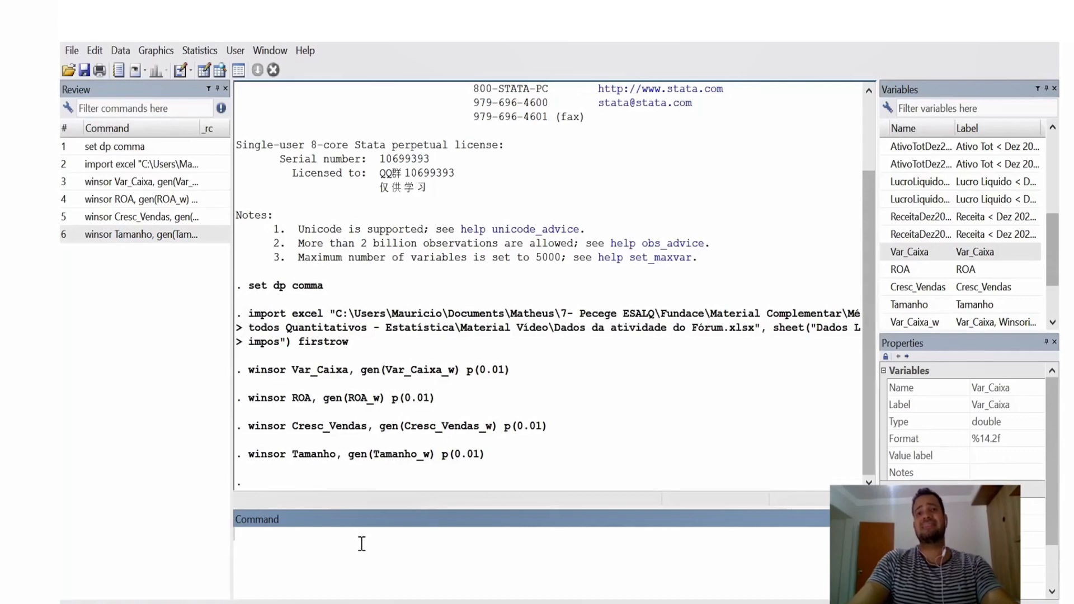
{"action": "type", "text": "summa"}
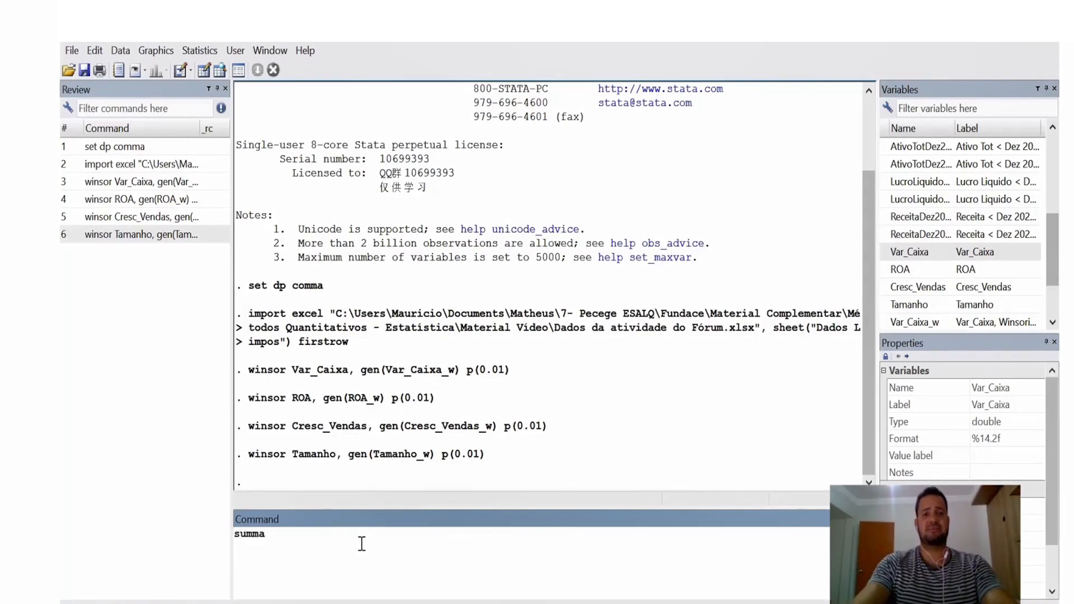
{"action": "type", "text": "rize"}
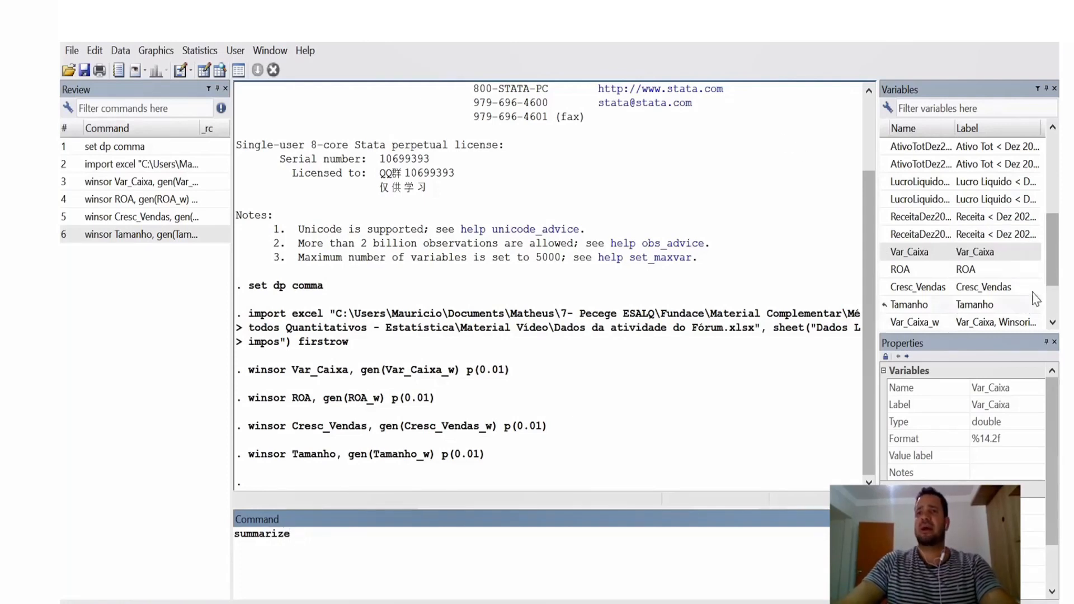
{"action": "left_click_drag", "start_coordinate": [1054, 263], "coordinate": [1053, 309]}
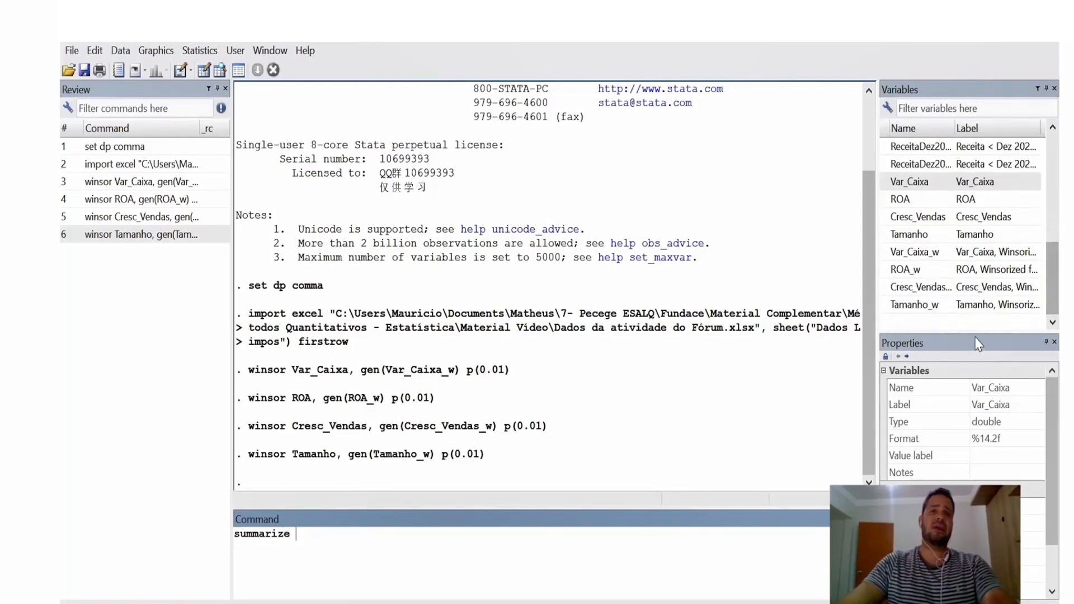
{"action": "double_click", "coordinate": [990, 252]}
{"action": "double_click", "coordinate": [989, 290]}
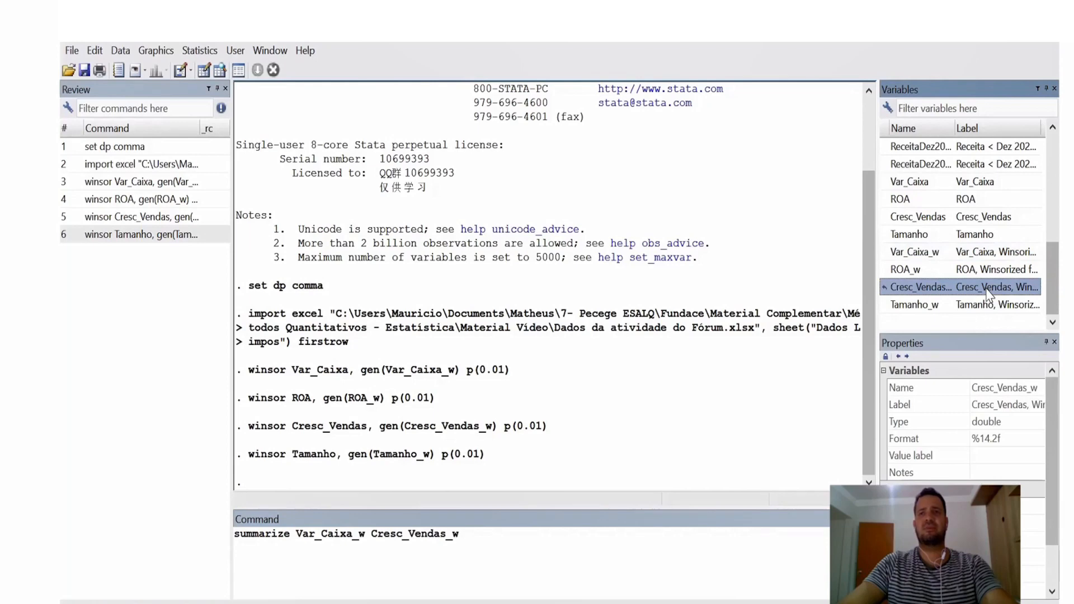
{"action": "double_click", "coordinate": [986, 270]}
{"action": "double_click", "coordinate": [986, 305]}
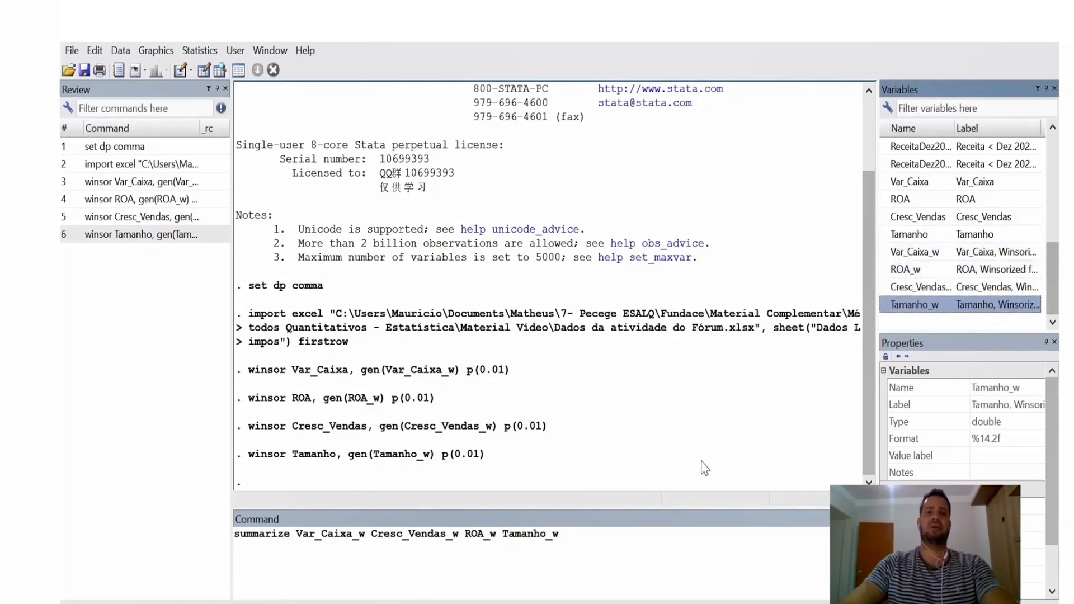
{"action": "key", "text": "Return"}
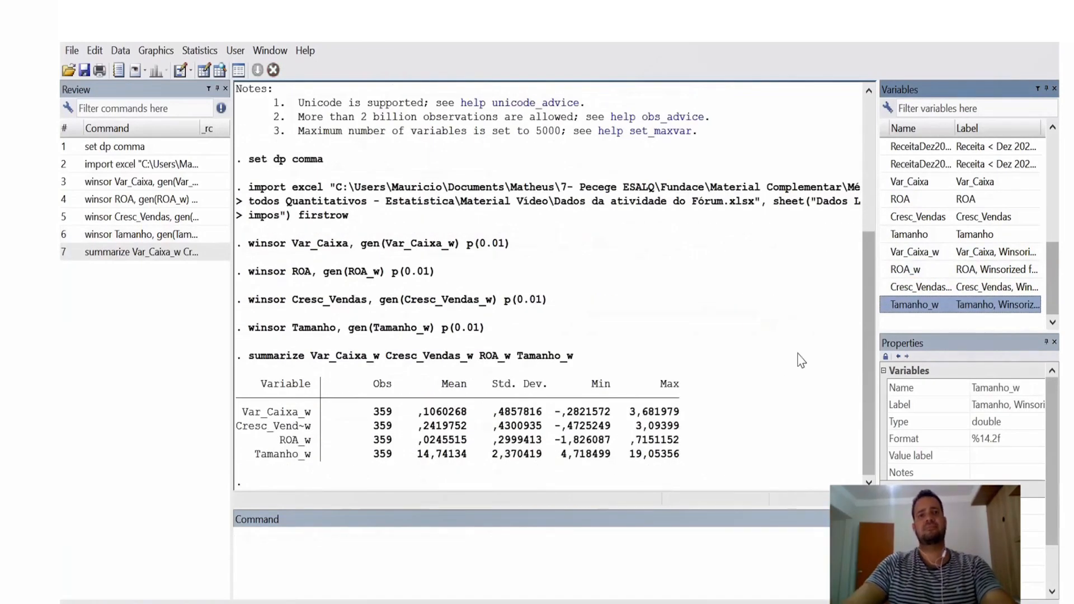
{"action": "left_click_drag", "start_coordinate": [237, 381], "coordinate": [697, 451]}
{"action": "left_click", "coordinate": [772, 390]}
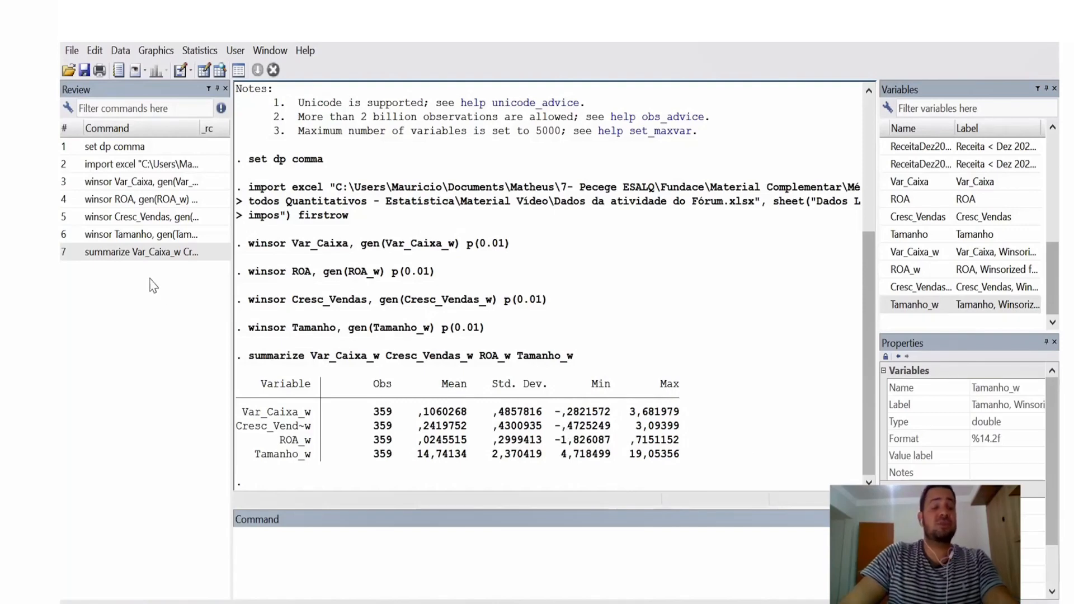
- Adapt the last summarize command to produce descriptive statistics for the unwinsorized variables Var_Caixa, Cresc_Vendas, ROA and Tamanho
{"action": "left_click", "coordinate": [157, 257]}
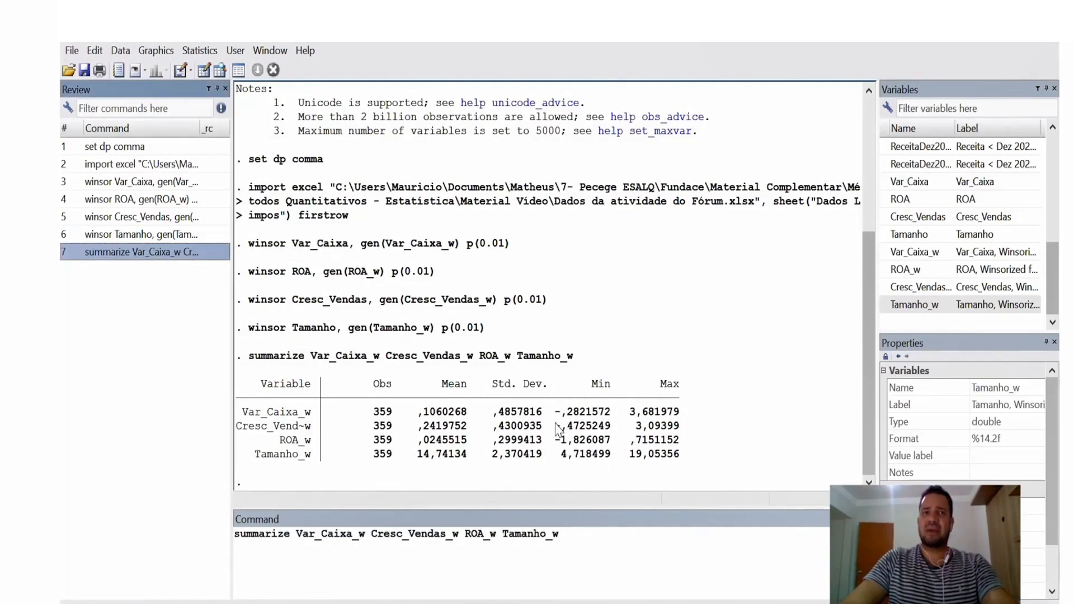
{"action": "left_click", "coordinate": [421, 575]}
{"action": "key", "text": "BackSpace"}
{"action": "key", "text": "BackSpace"}
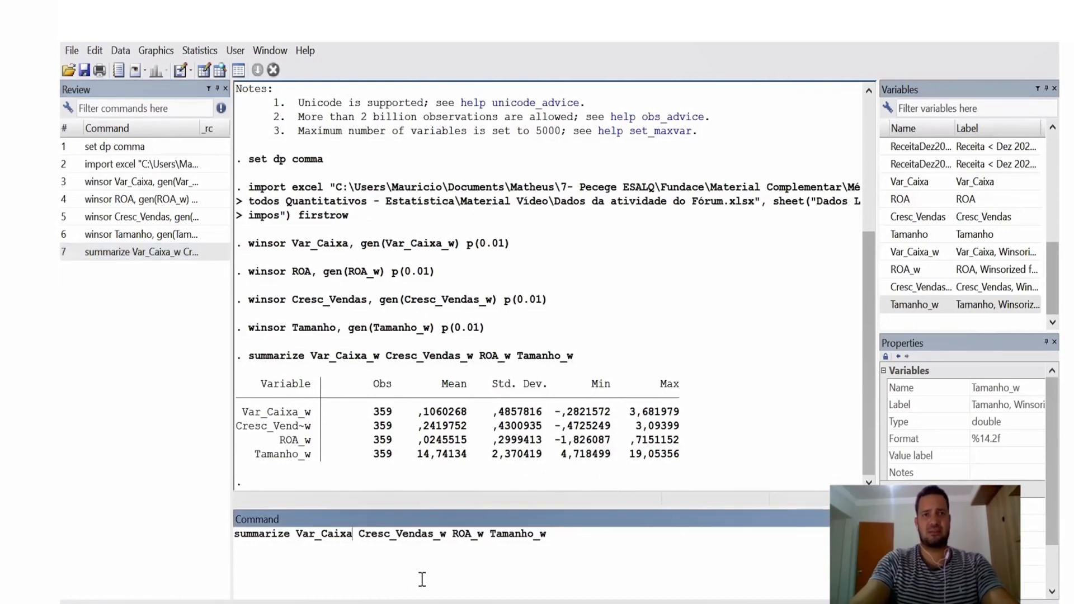
{"action": "left_click", "coordinate": [448, 536]}
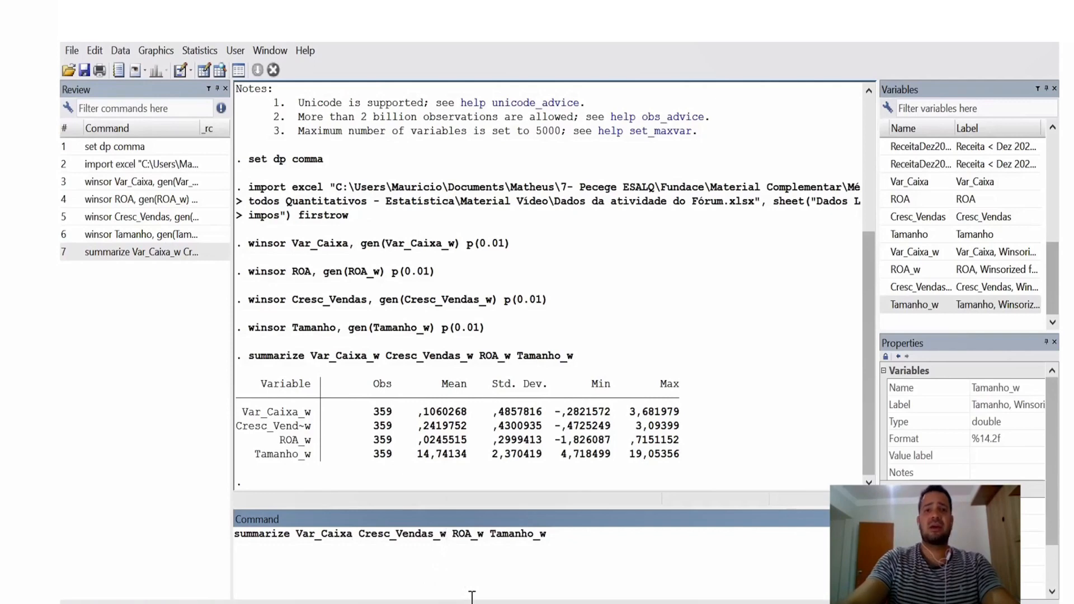
{"action": "key", "text": "BackSpace"}
{"action": "key", "text": "BackSpace"}
{"action": "left_click", "coordinate": [471, 552]}
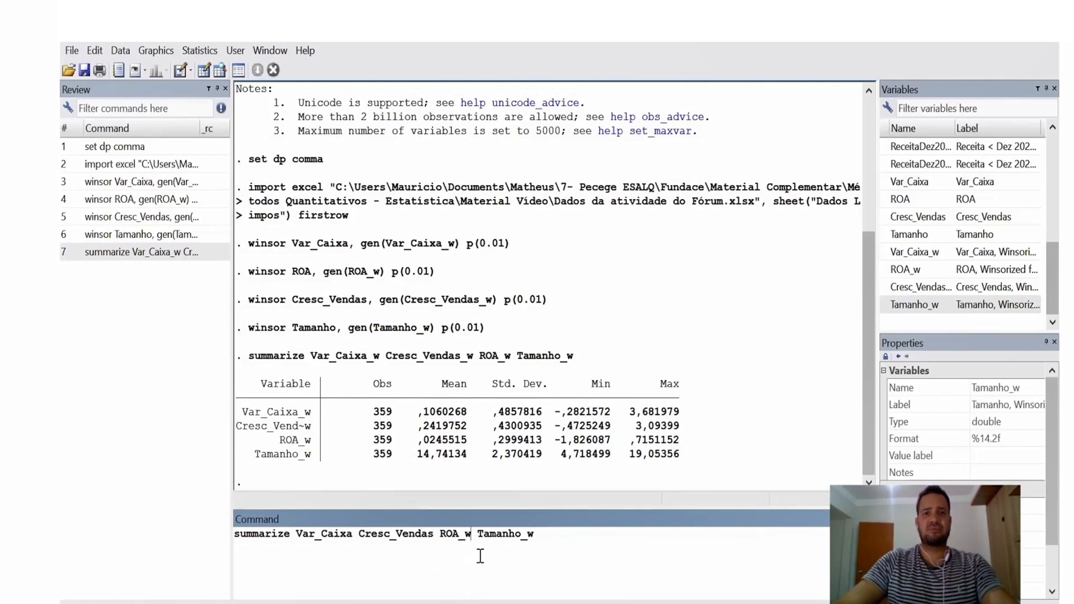
{"action": "key", "text": "BackSpace"}
{"action": "key", "text": "BackSpace"}
{"action": "left_click", "coordinate": [540, 548]}
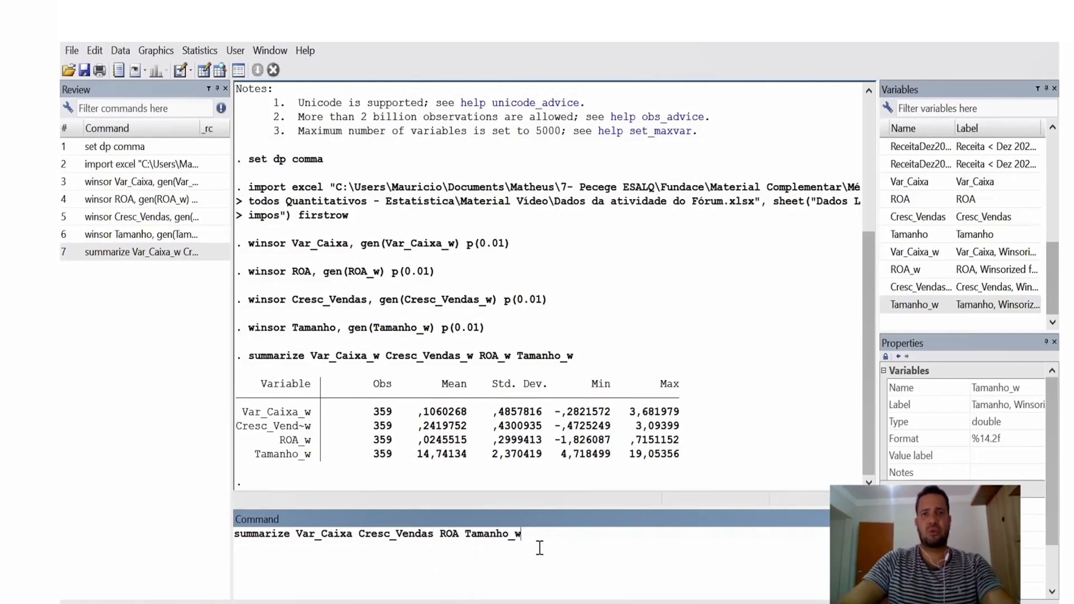
{"action": "key", "text": "Return"}
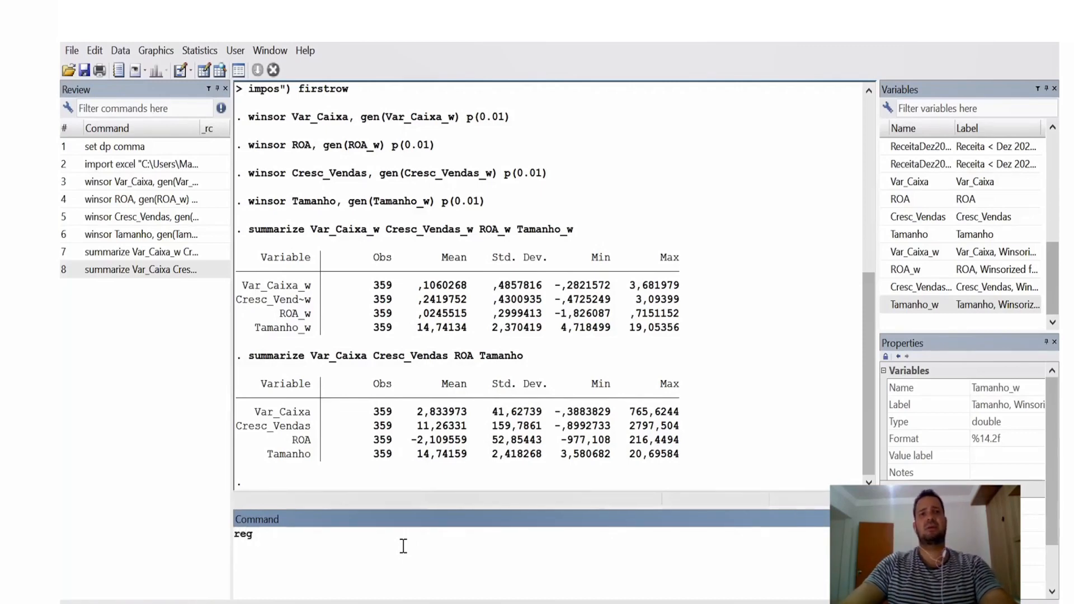
- Run a linear regression with reg, using Var_Caixa_w as the dependent variable and Cresc_Vendas_w, ROA_w and Tamanho_w as regressors
{"action": "double_click", "coordinate": [917, 252]}
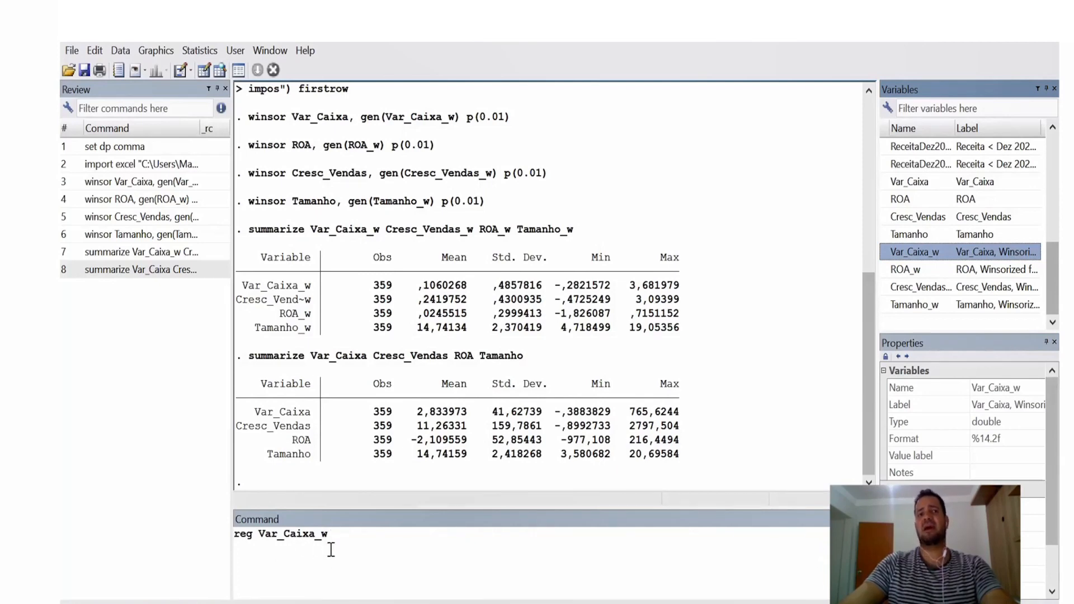
{"action": "left_click", "coordinate": [358, 534]}
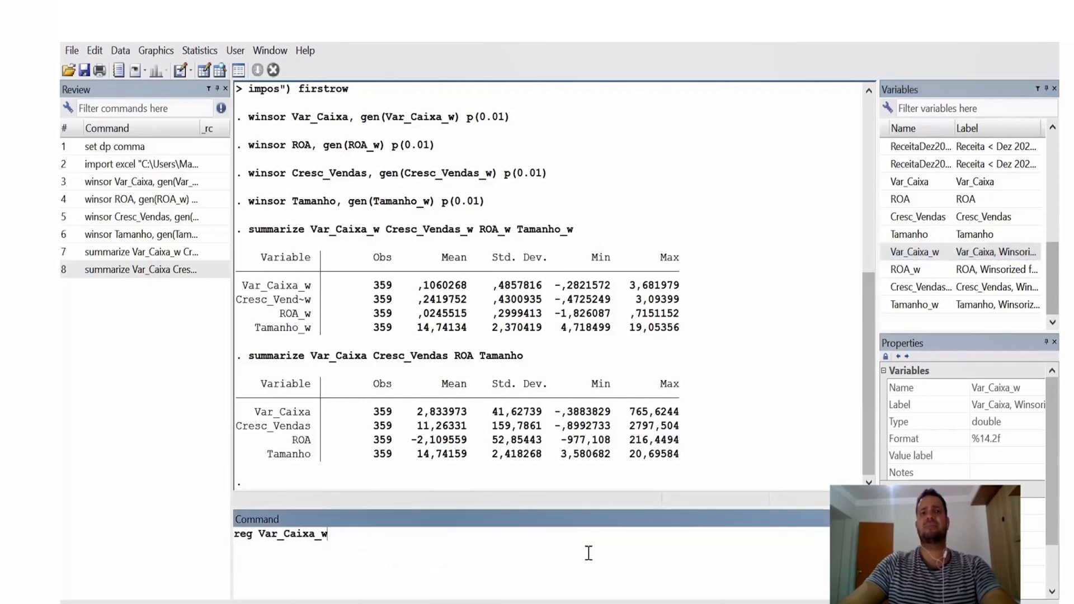
{"action": "double_click", "coordinate": [999, 287]}
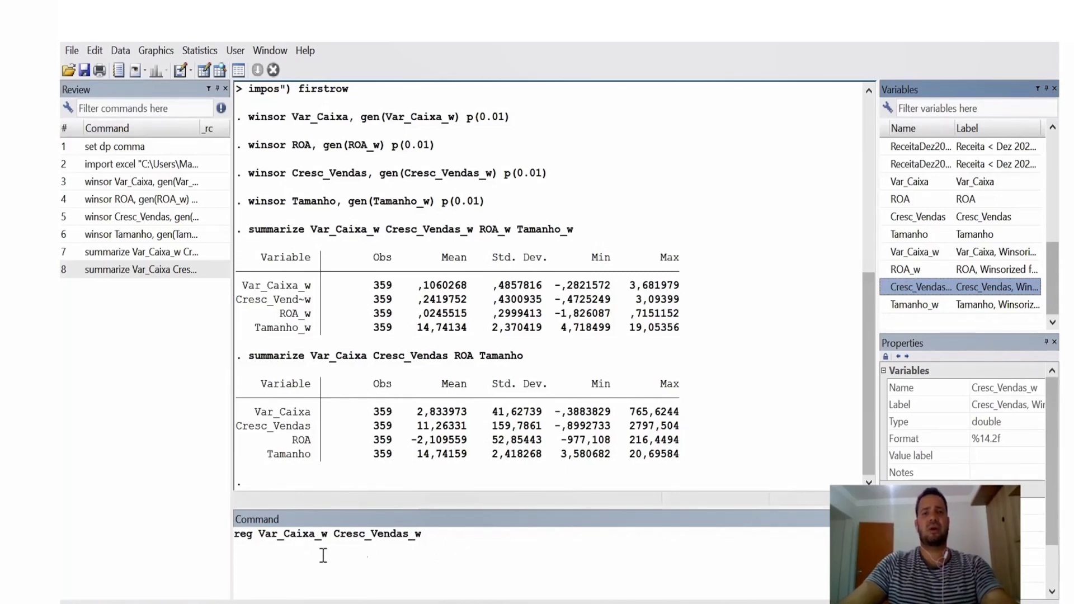
{"action": "double_click", "coordinate": [992, 268]}
{"action": "double_click", "coordinate": [983, 305]}
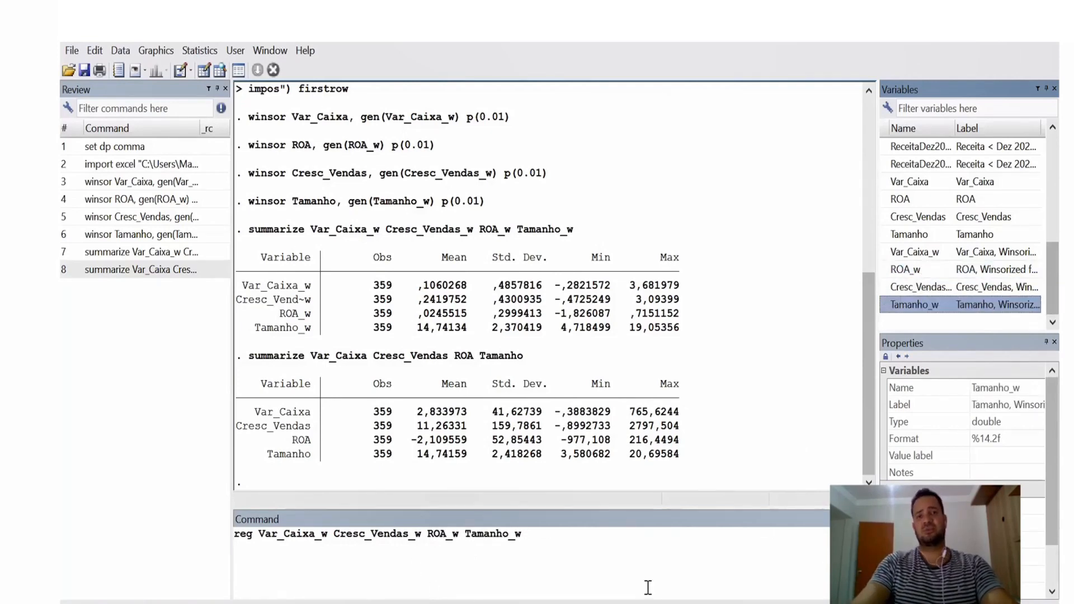
{"action": "key", "text": "Return"}
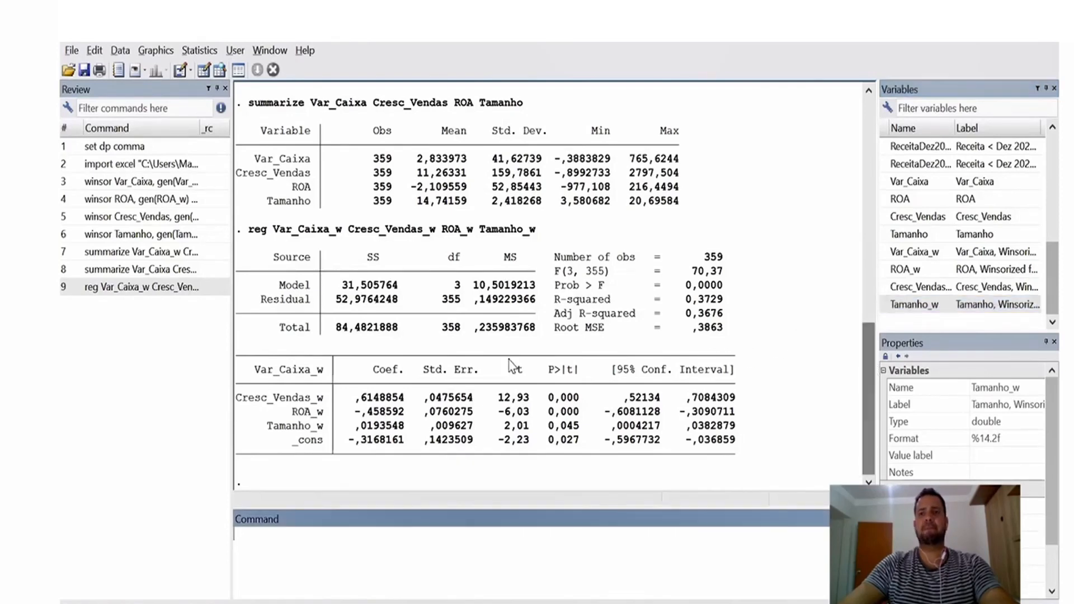
- Switch to the assignment page and review the winsorization paragraph, the Tabela 1 statistics, the regression equation and the Tabela 2 results
{"action": "key", "text": "alt+Tab"}
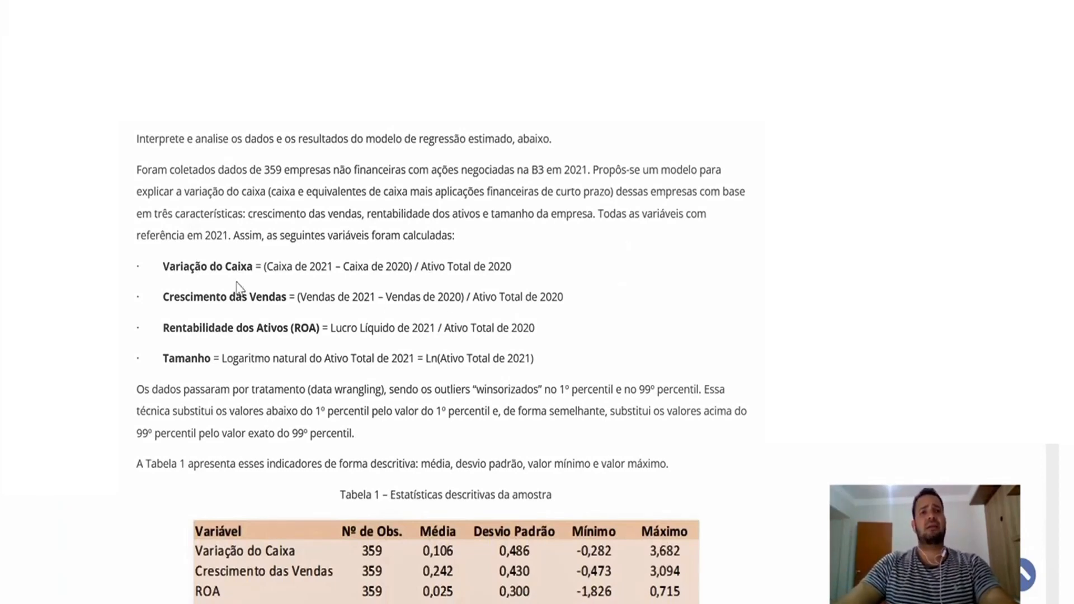
{"action": "scroll", "coordinate": [654, 353], "scroll_direction": "down", "scroll_amount": 3}
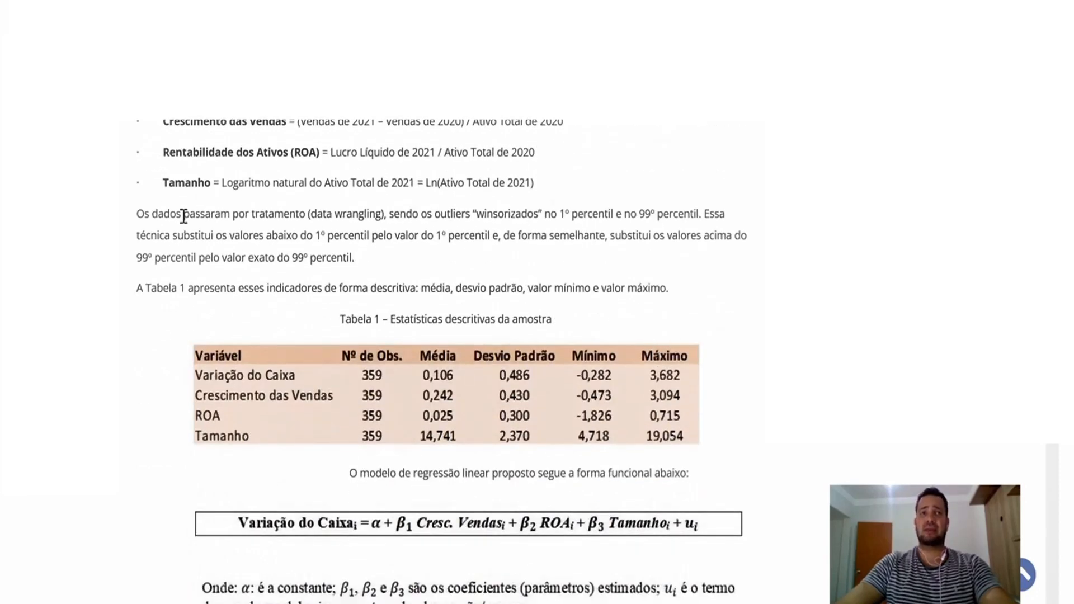
{"action": "left_click_drag", "start_coordinate": [183, 215], "coordinate": [422, 262]}
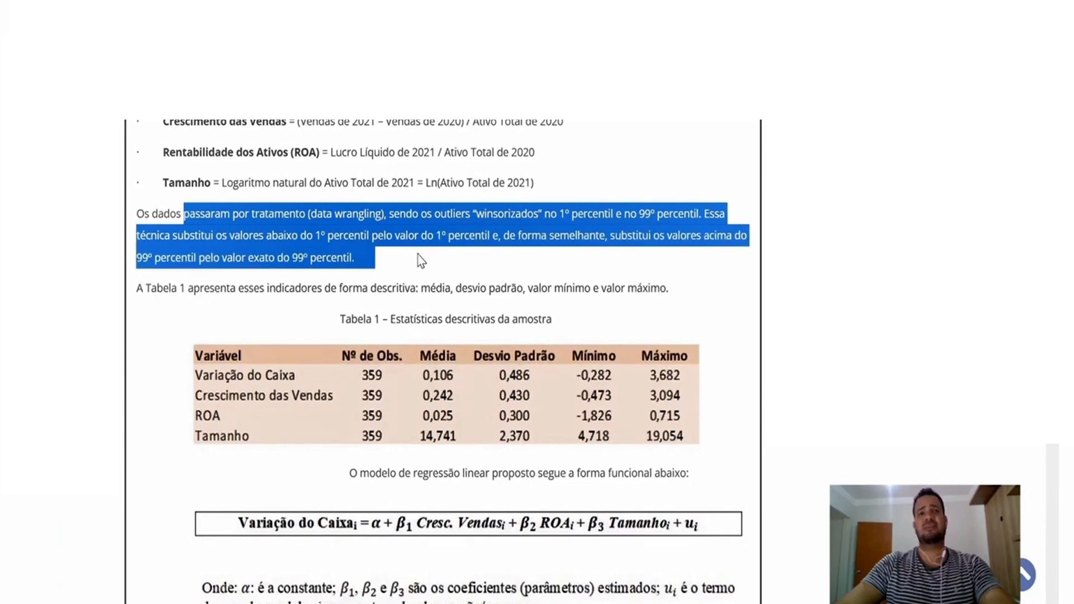
{"action": "left_click", "coordinate": [414, 262]}
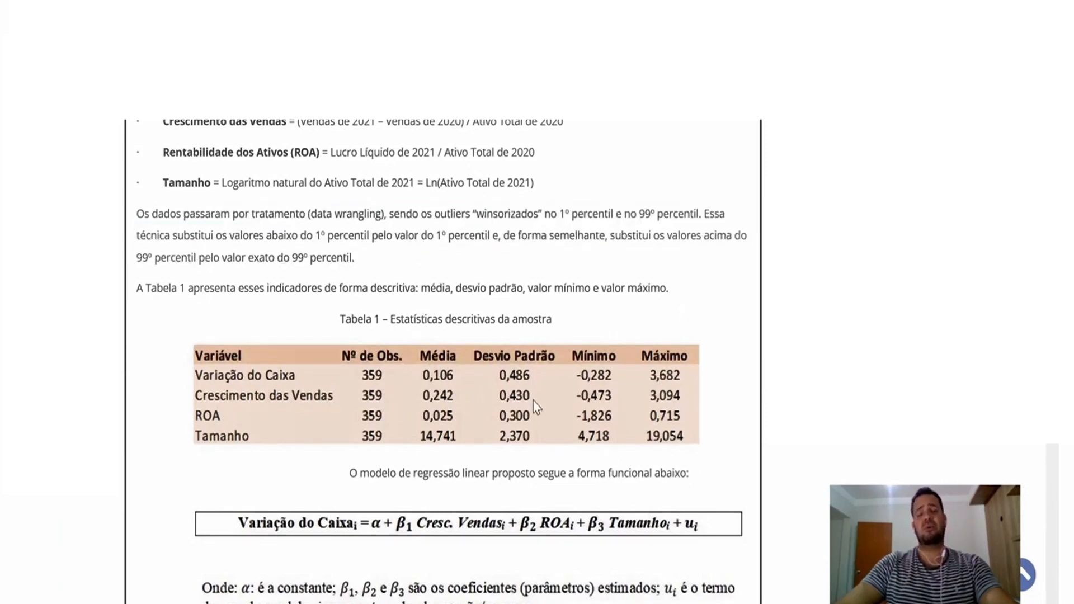
{"action": "scroll", "coordinate": [644, 388], "scroll_direction": "down", "scroll_amount": 3}
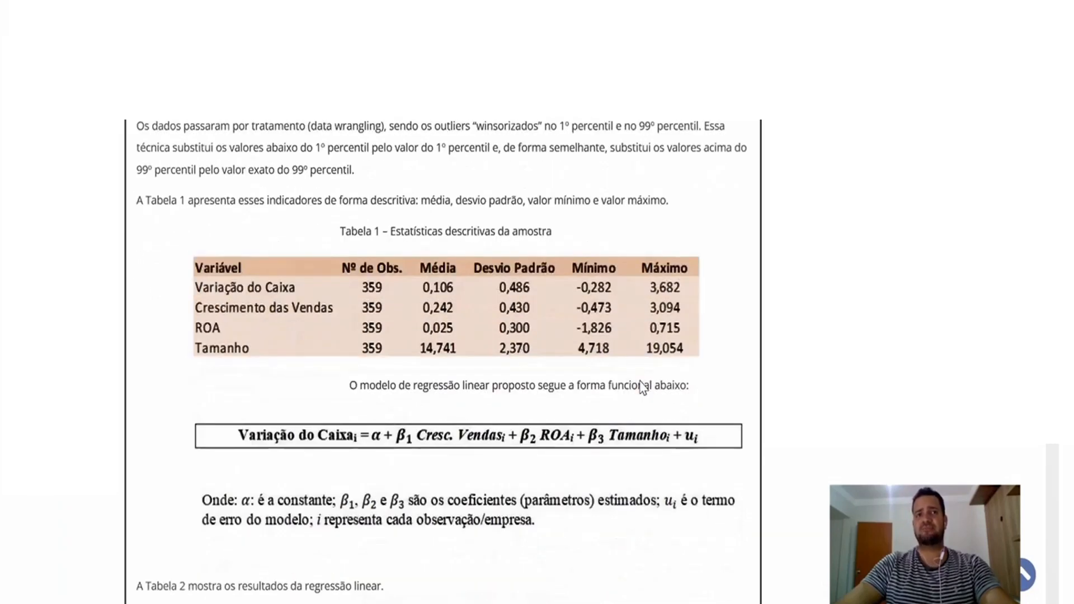
{"action": "scroll", "coordinate": [667, 402], "scroll_direction": "down", "scroll_amount": 3}
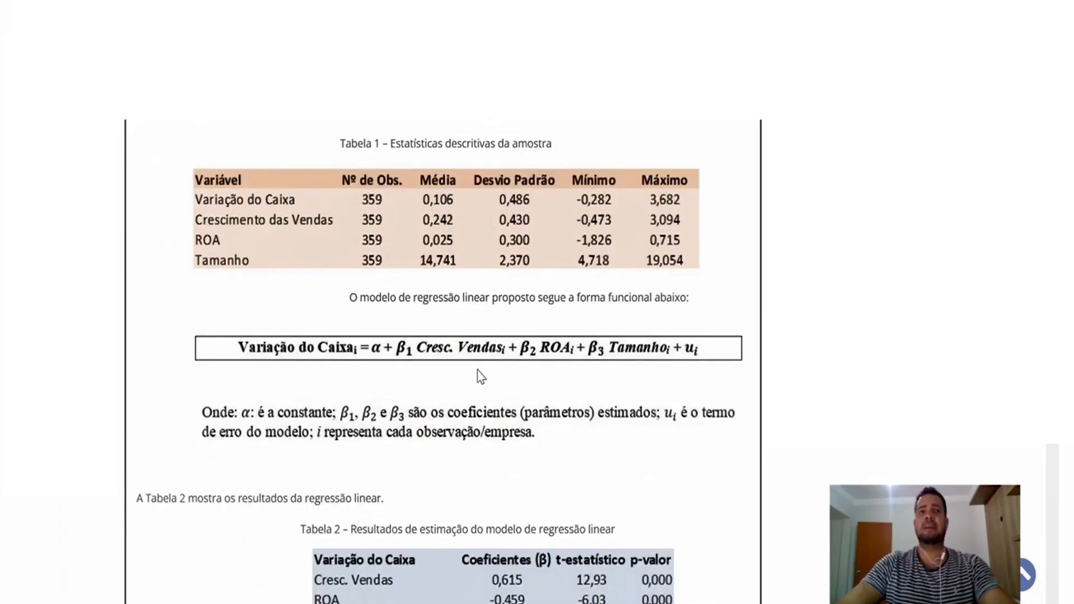
{"action": "scroll", "coordinate": [581, 434], "scroll_direction": "down", "scroll_amount": 3}
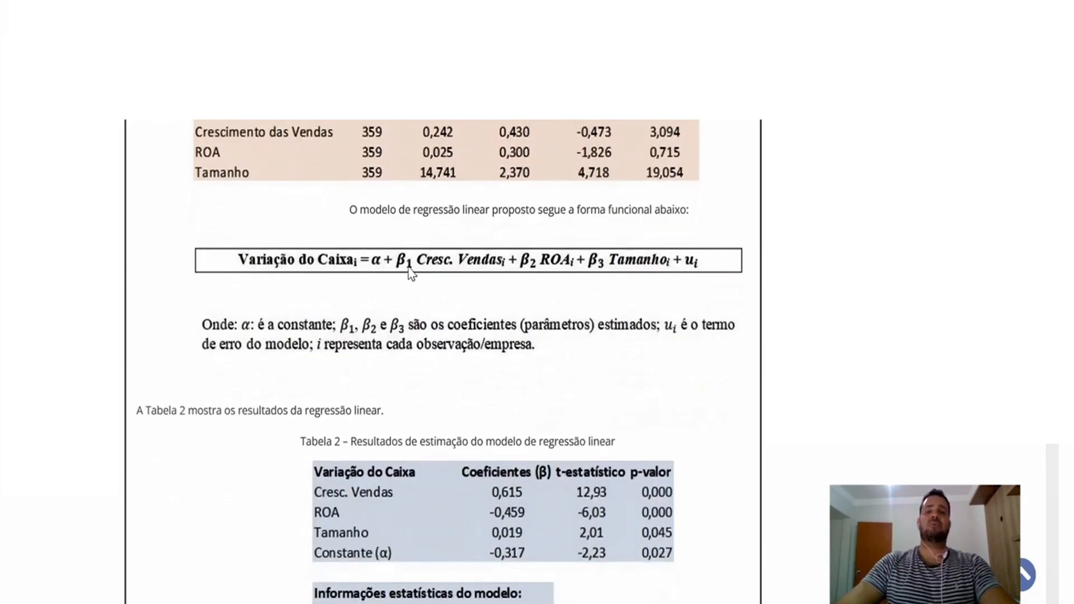